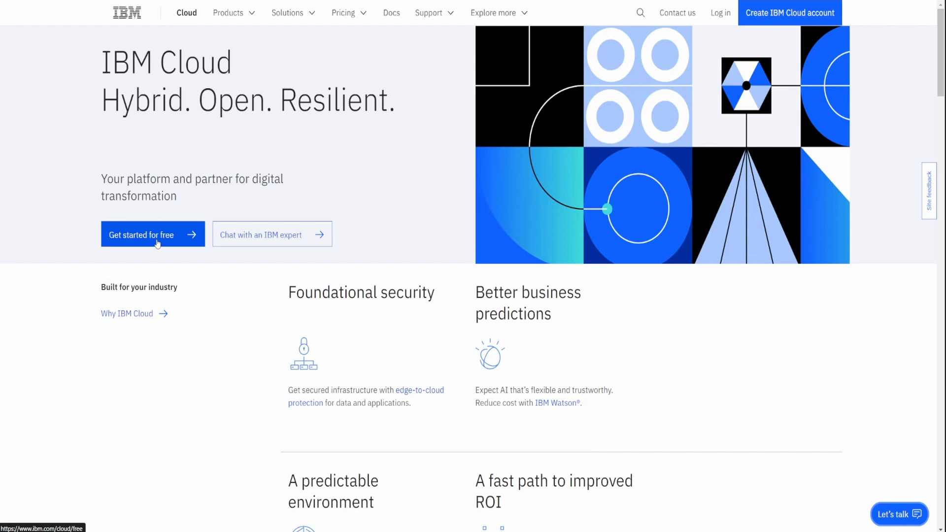
- Start creating a resource from the IBM Cloud catalog, choosing Virtual Server for VPC in the Compute category
click(157, 243)
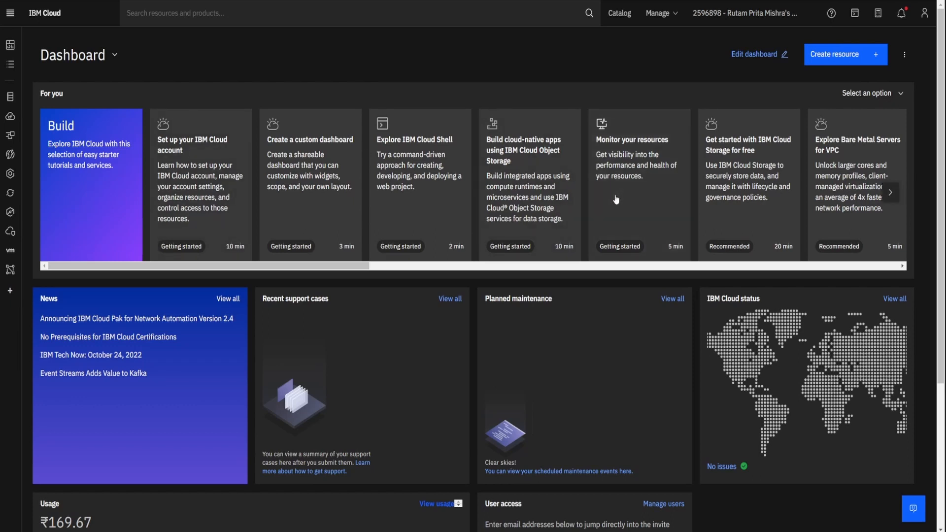
click(831, 59)
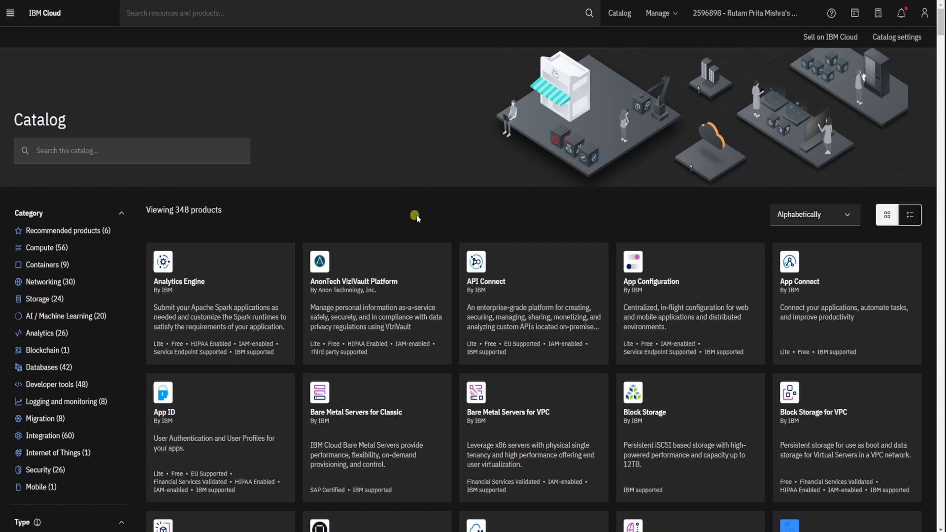
click(55, 249)
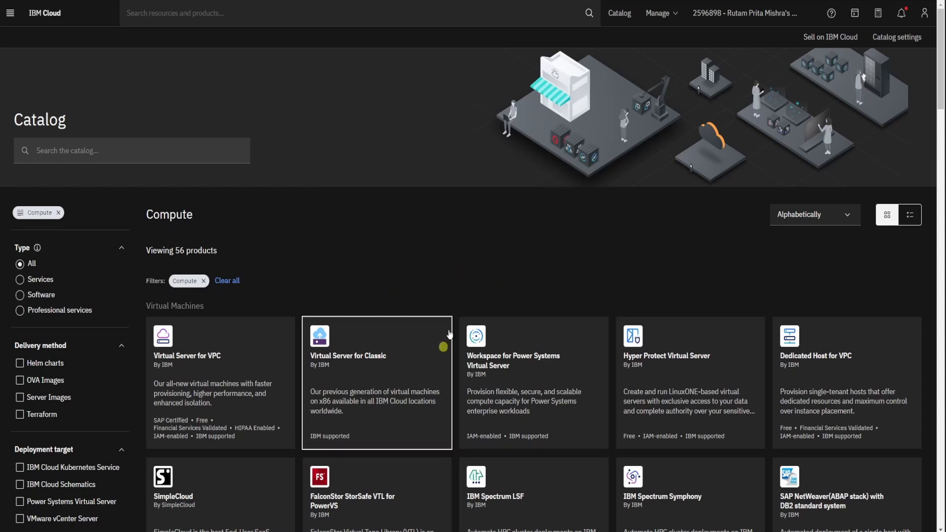
scroll(367, 303, down, 1)
scroll(368, 302, down, 2)
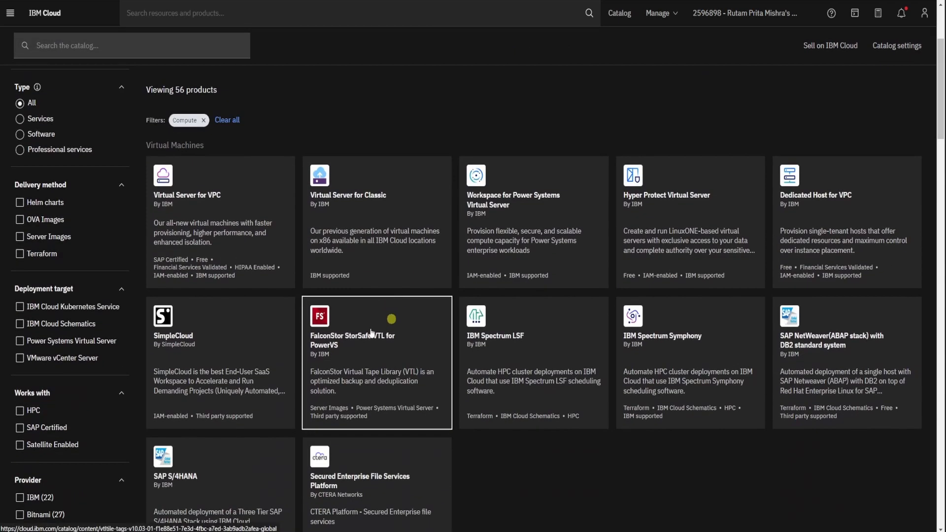
click(222, 240)
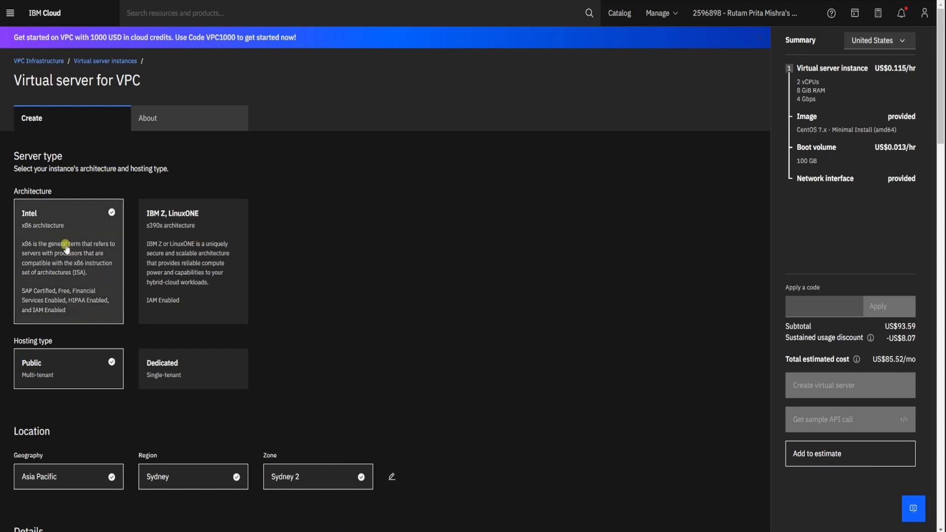
- Review the server type and the available locations, keeping Asia Pacific, Sydney and zone Sydney 2
scroll(66, 247, down, 4)
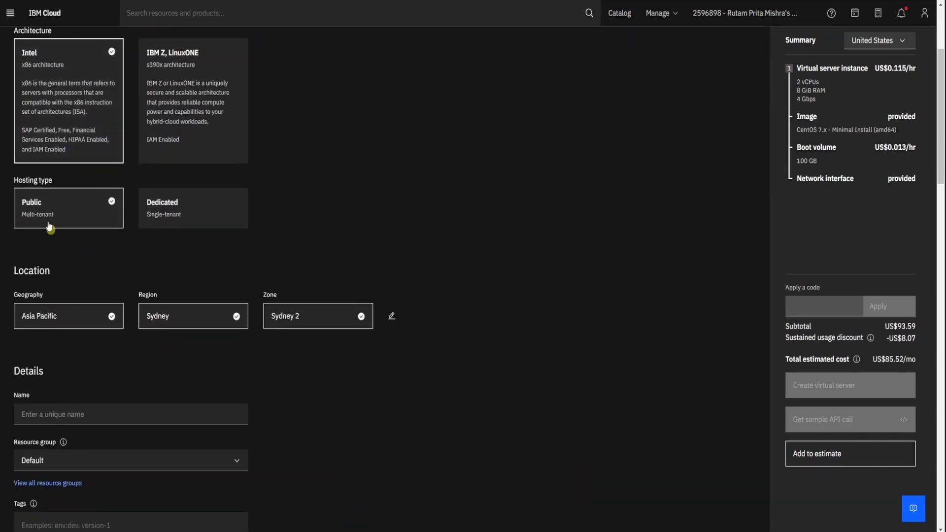
scroll(67, 213, down, 3)
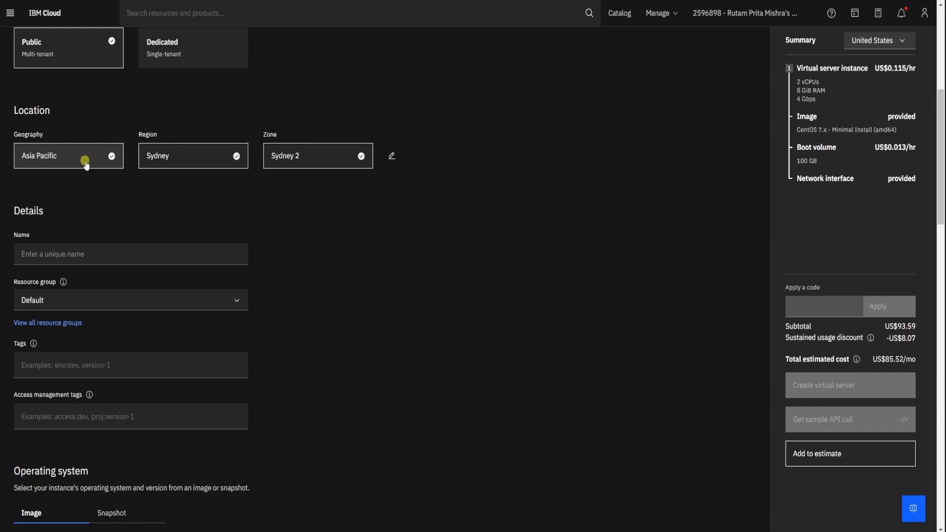
click(86, 165)
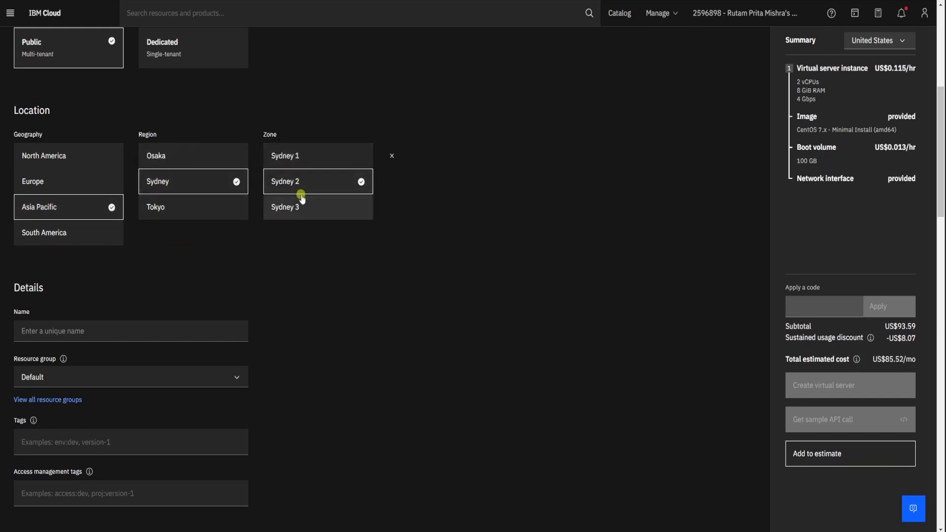
click(393, 157)
- Name the virtual server mindsdb-demo
scroll(333, 216, down, 2)
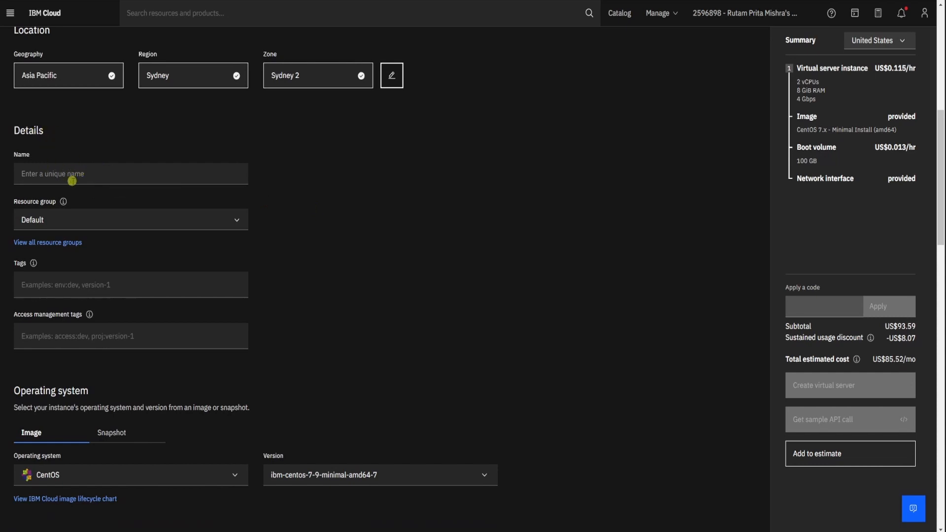
click(82, 176)
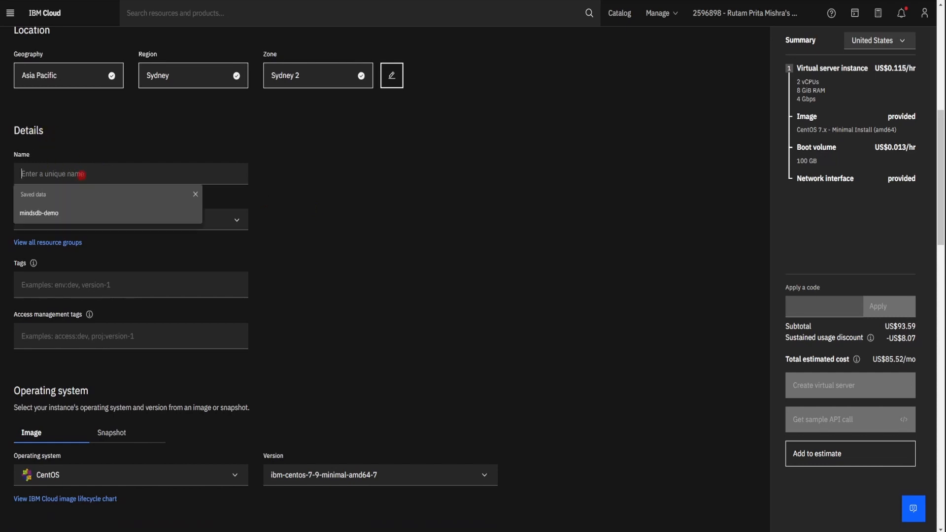
click(50, 215)
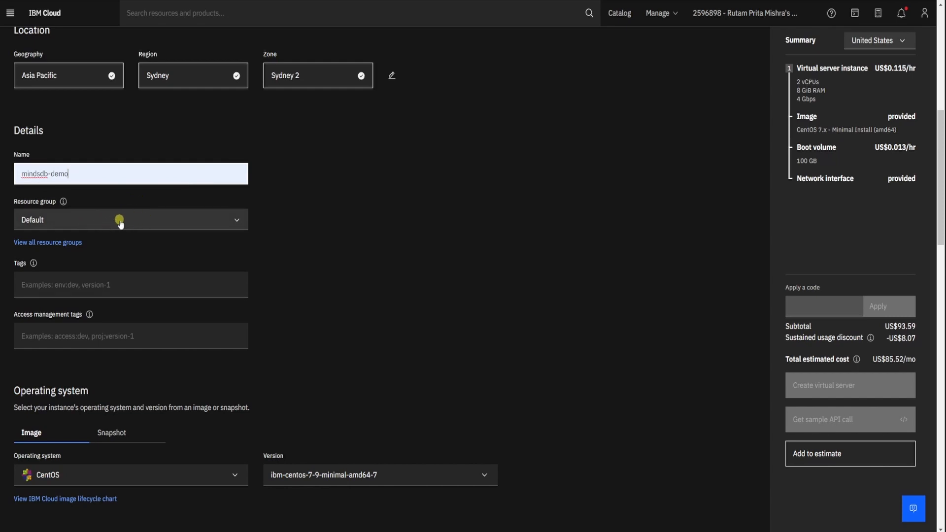
- Set the server's operating system to Ubuntu Linux with version ibm-ubuntu-22-04-1-minimal-amd64-1
scroll(120, 219, down, 2)
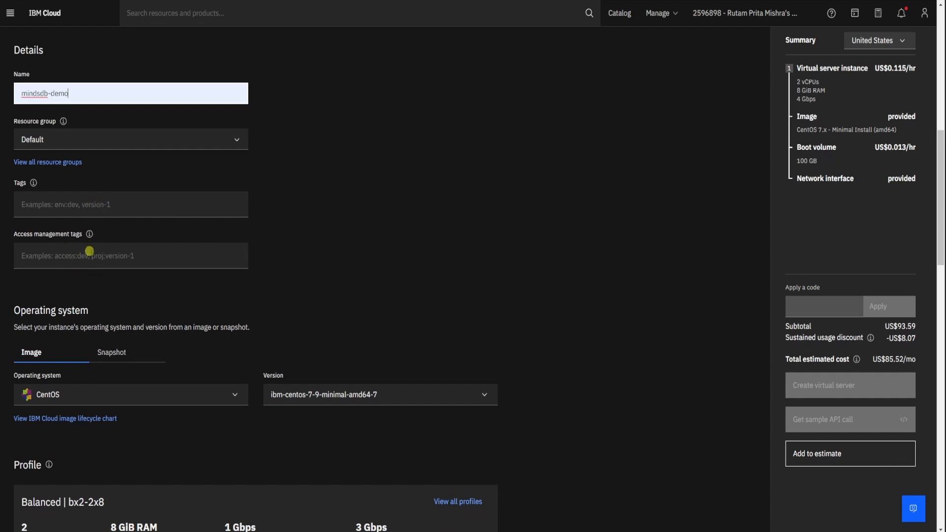
scroll(89, 253, down, 4)
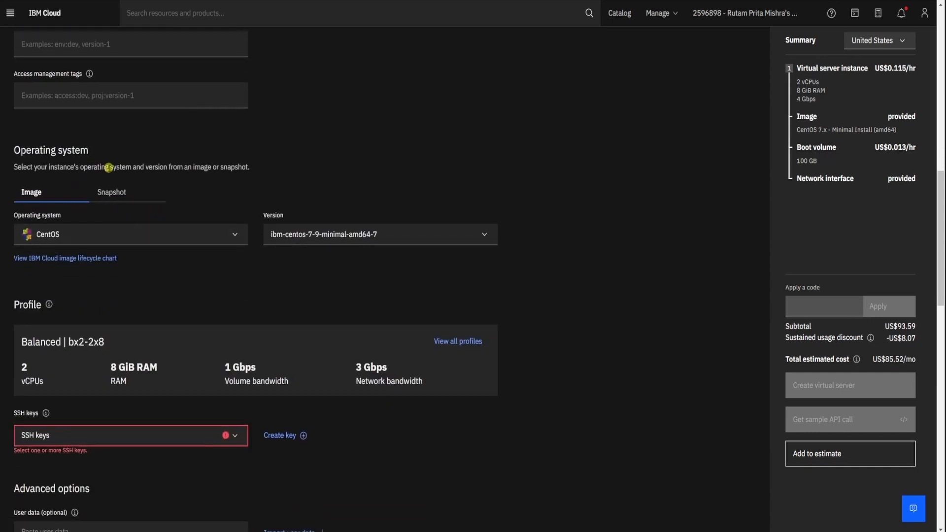
click(150, 235)
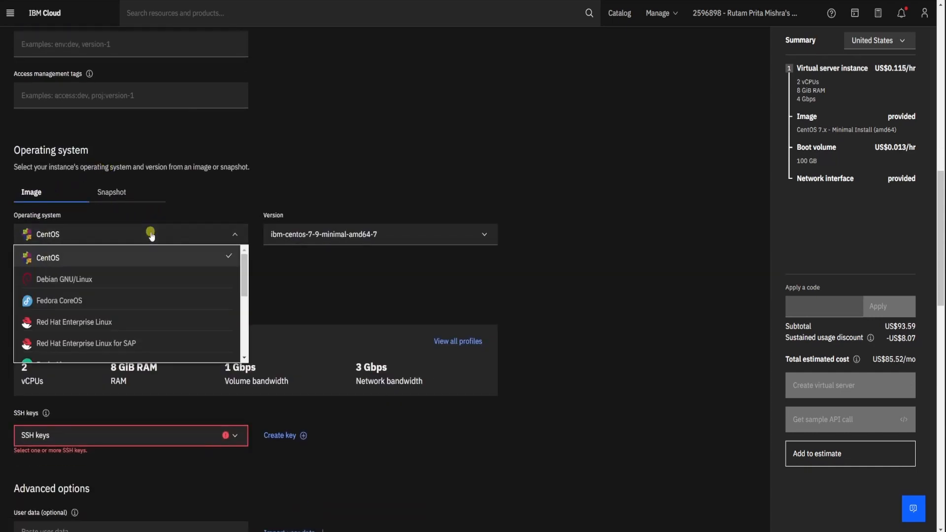
scroll(136, 290, down, 3)
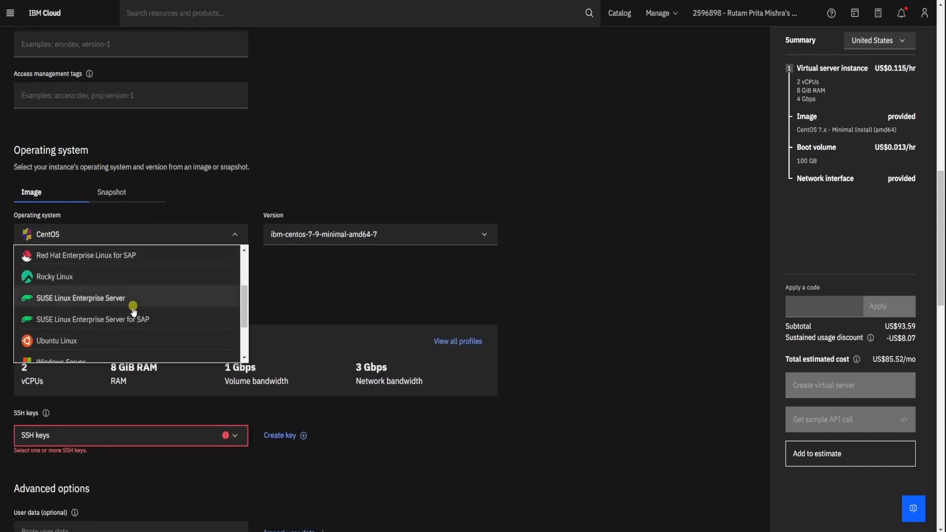
click(89, 341)
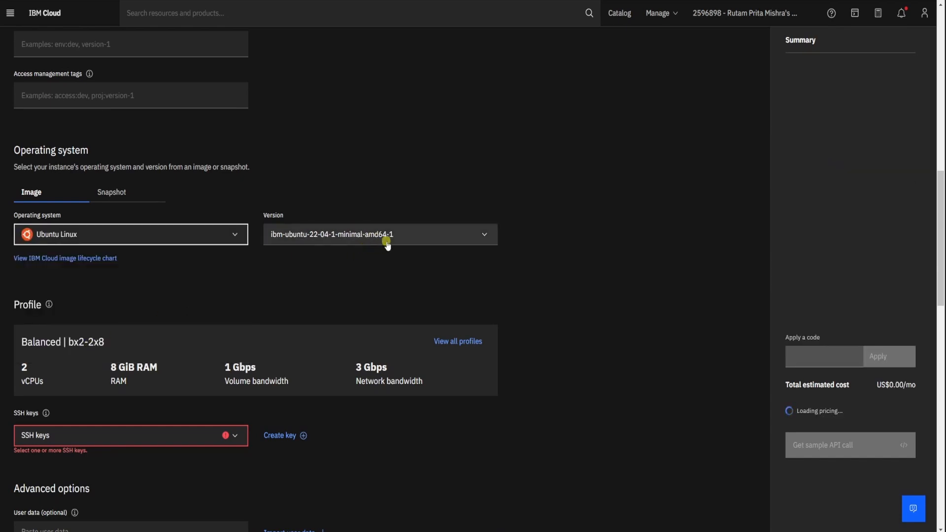
click(344, 239)
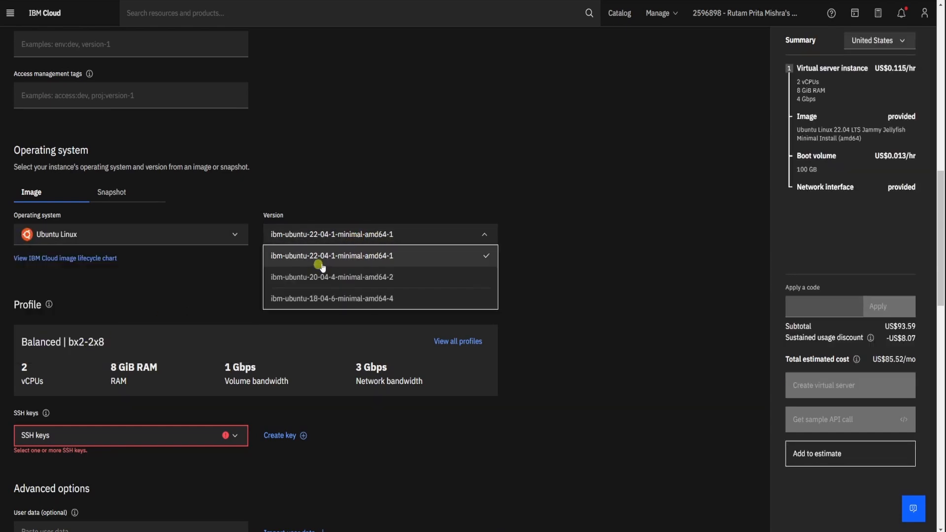
click(325, 261)
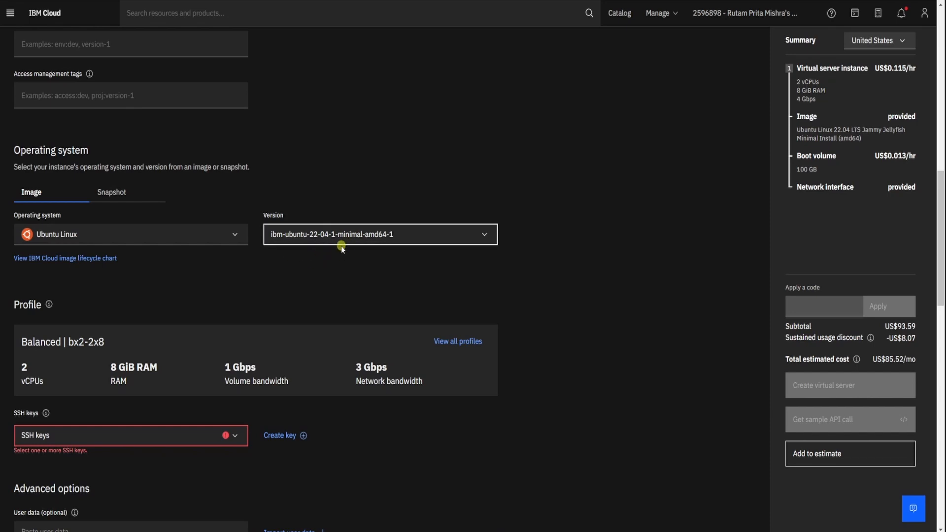
- Change the instance profile to bx2-4x16 with 4 vCPUs and 16 GB RAM and save it
scroll(295, 290, down, 3)
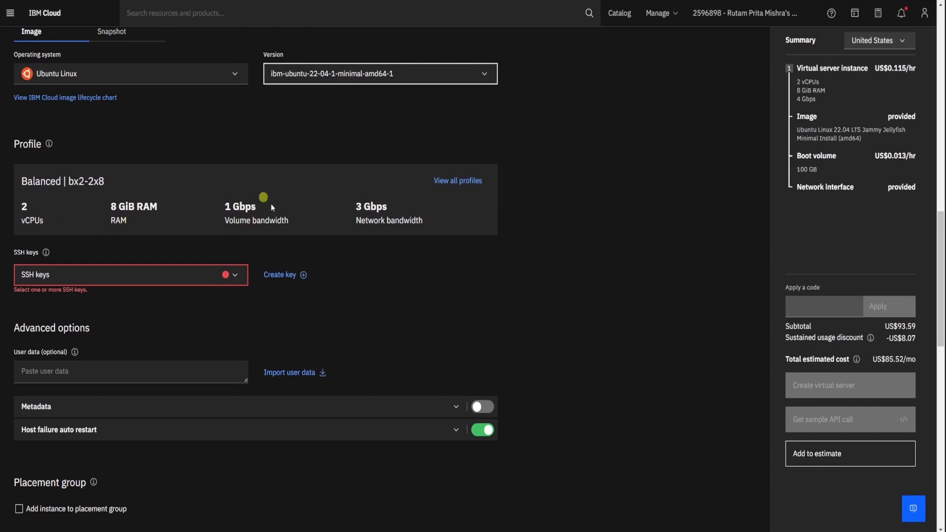
click(459, 182)
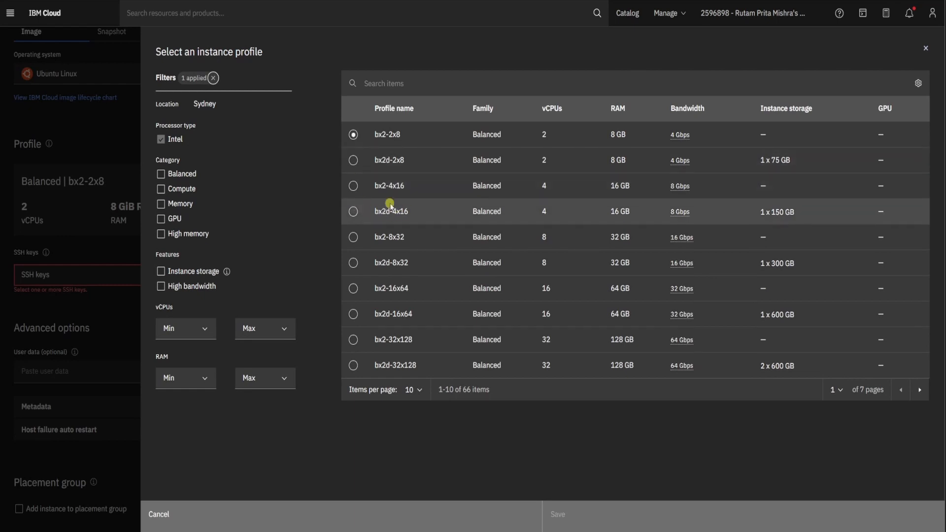
click(353, 186)
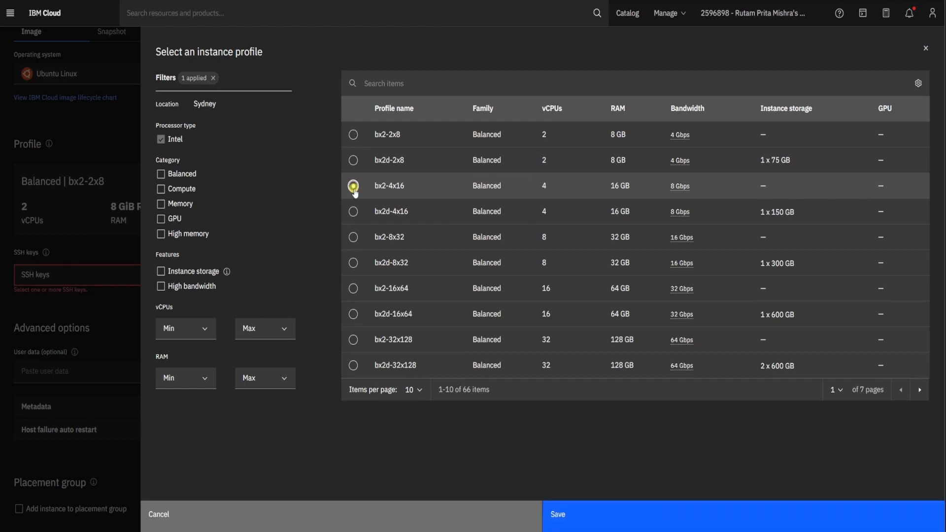
click(610, 510)
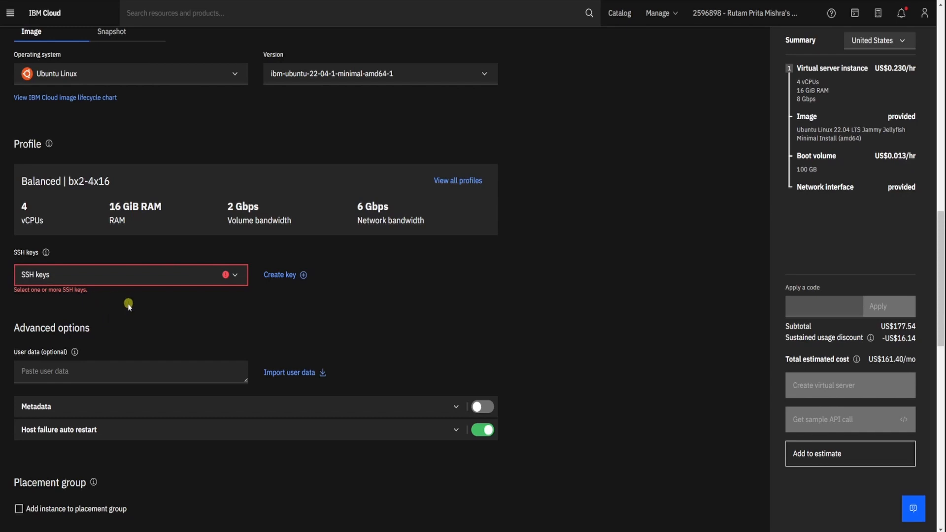
- Assign the existing SSH key sshkey to the virtual server
click(197, 283)
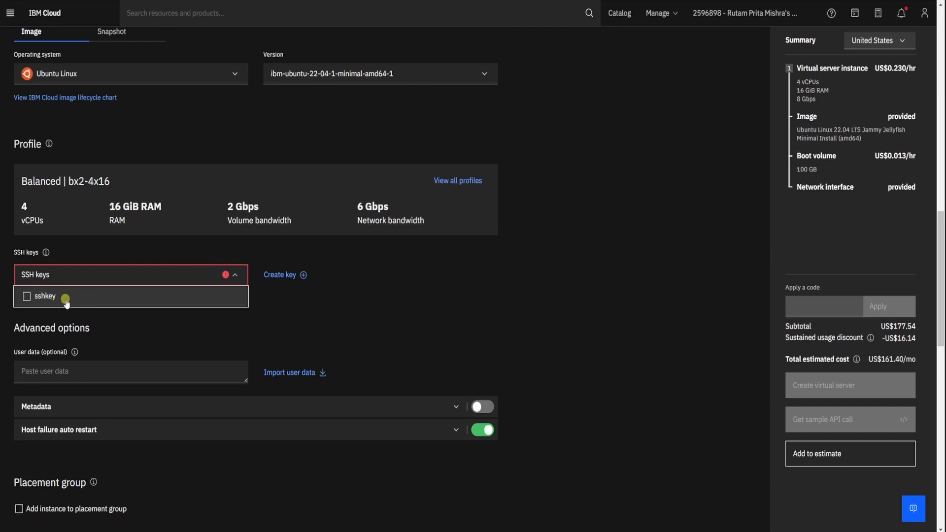
click(26, 297)
click(166, 335)
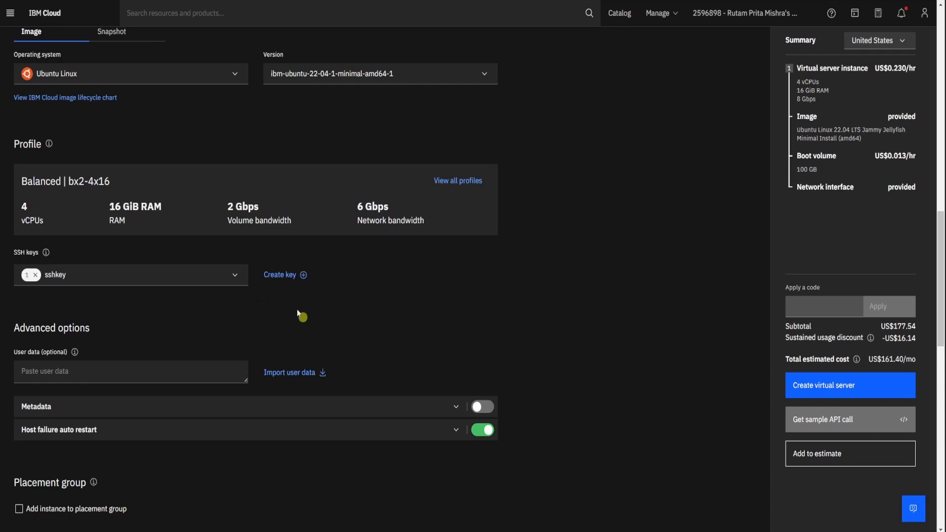
- Begin creating an additional SSH key and name it sshkey2
click(280, 275)
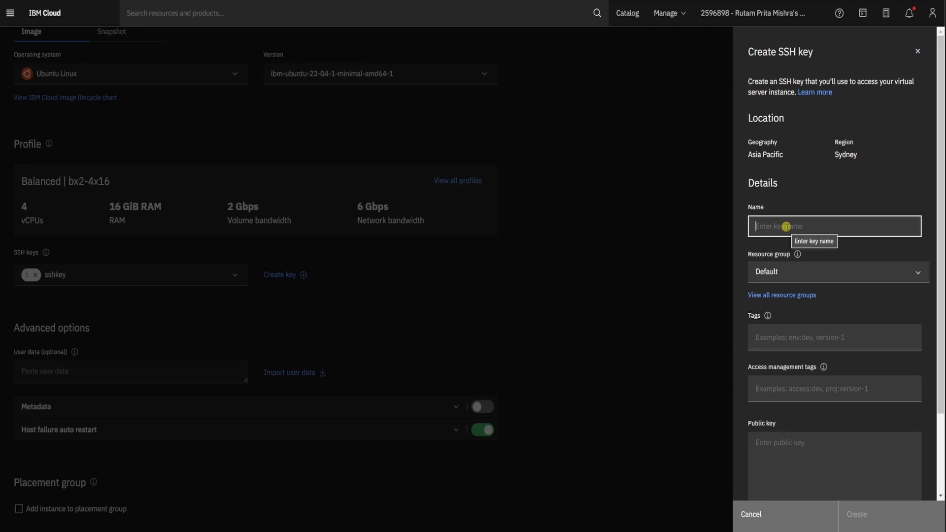
text(sshkey2)
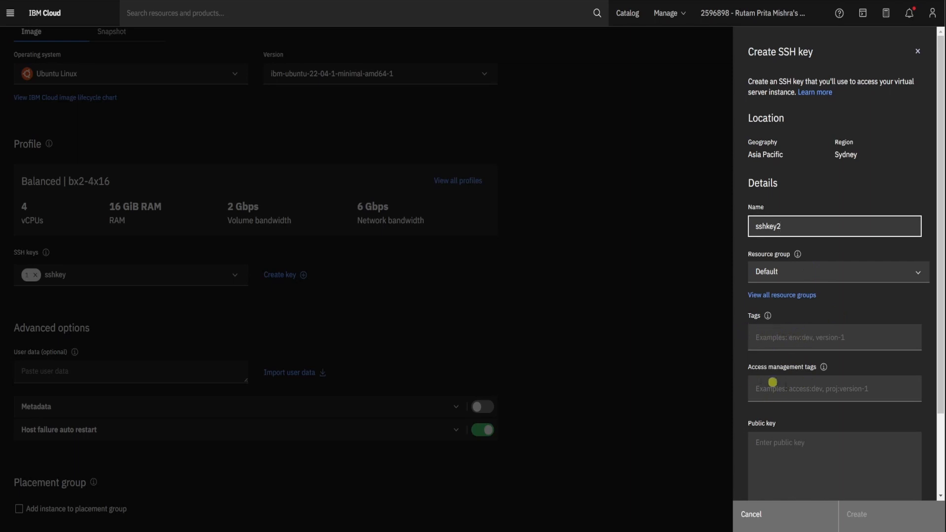
scroll(778, 387, down, 2)
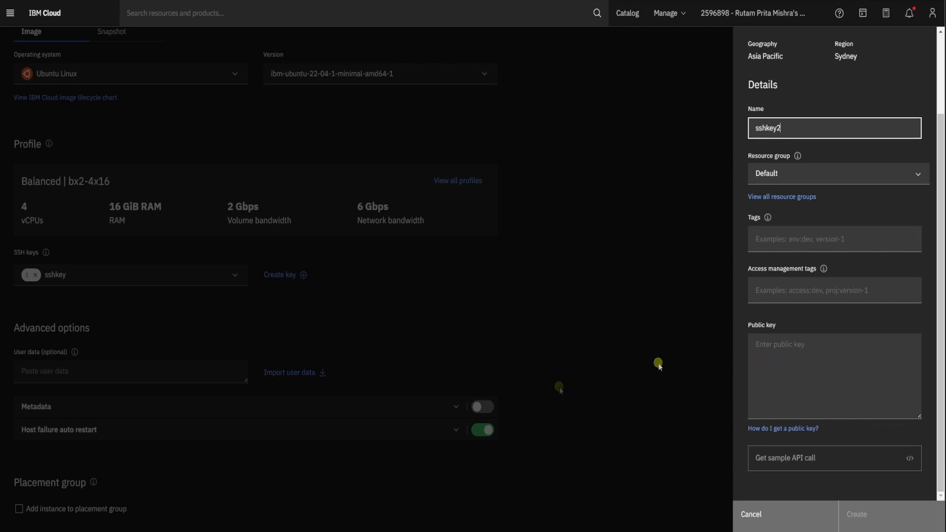
- Switch to Windows PowerShell and generate a key pair with ssh-keygen, saved as another_sshkey with an empty passphrase
click(525, 531)
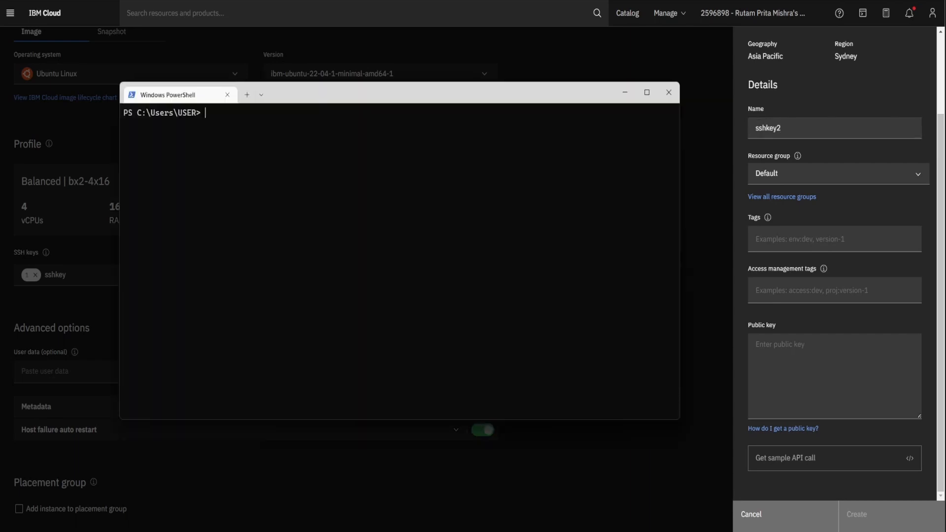
text(ssh-keygen)
key(Return)
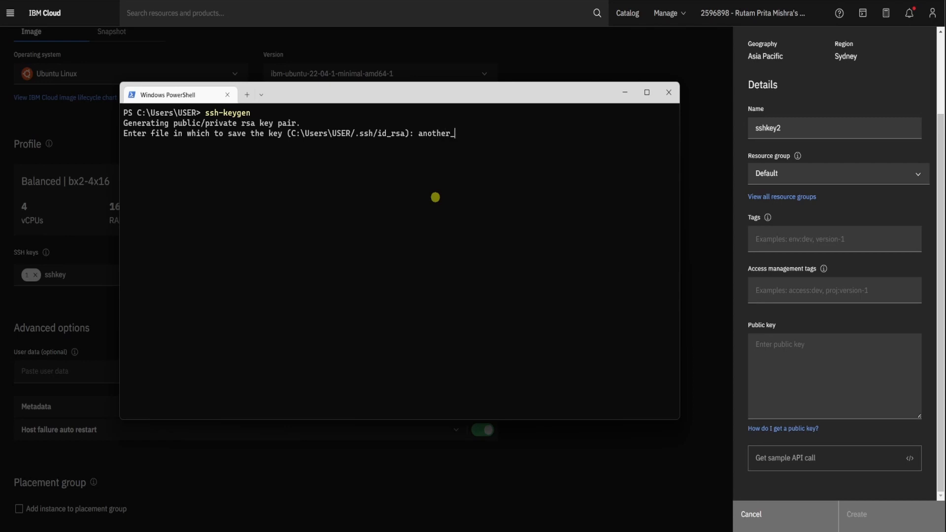
text(key)
key(Return)
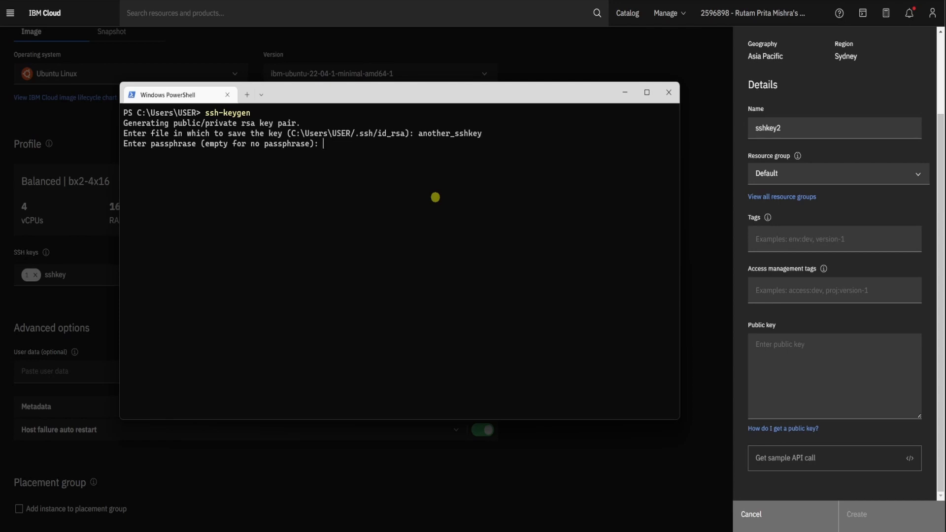
key(Return)
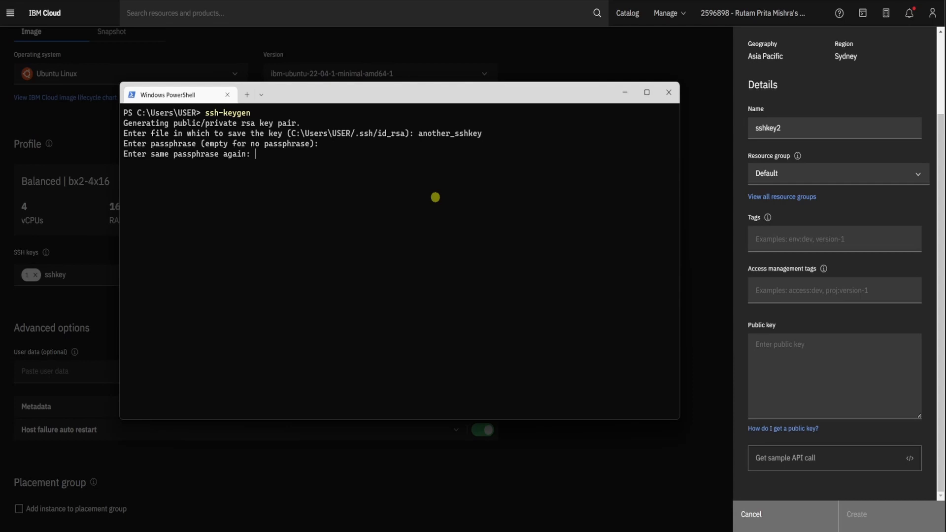
key(Return)
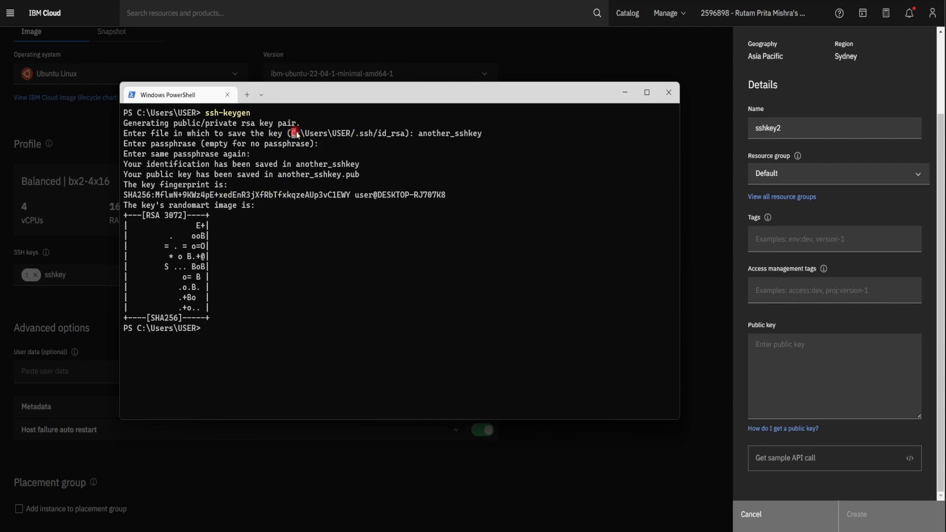
- Switch to File Explorer and rename the generated public key file in the user folder to another_sshkey_pub
drag(297, 133, 348, 134)
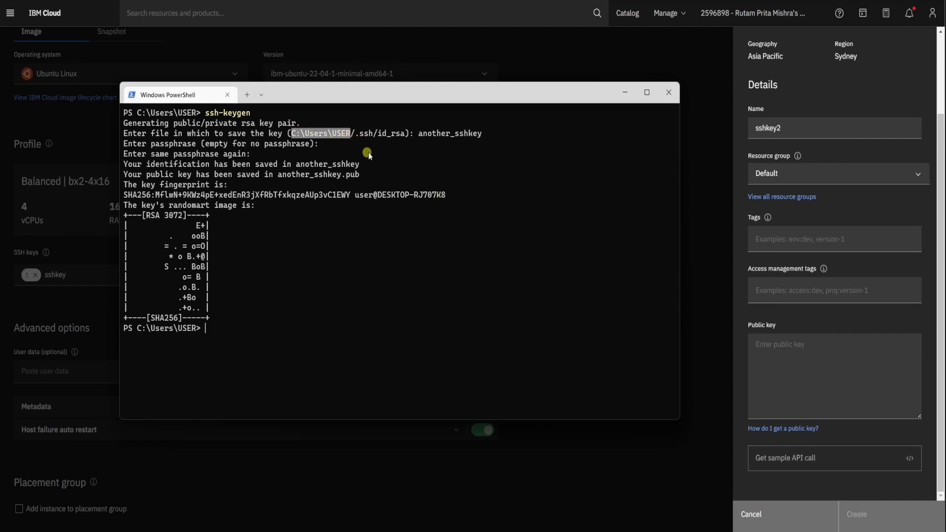
mouse_move(507, 505)
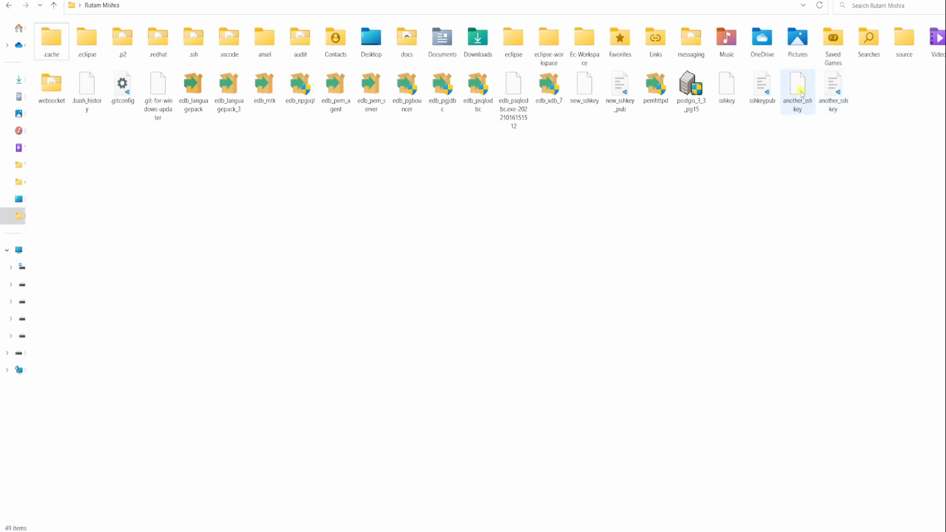
click(801, 94)
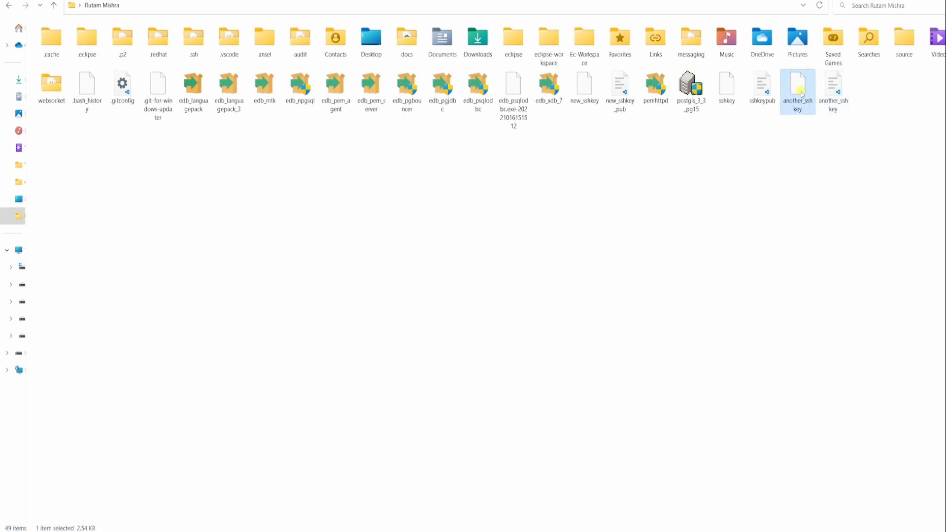
click(836, 91)
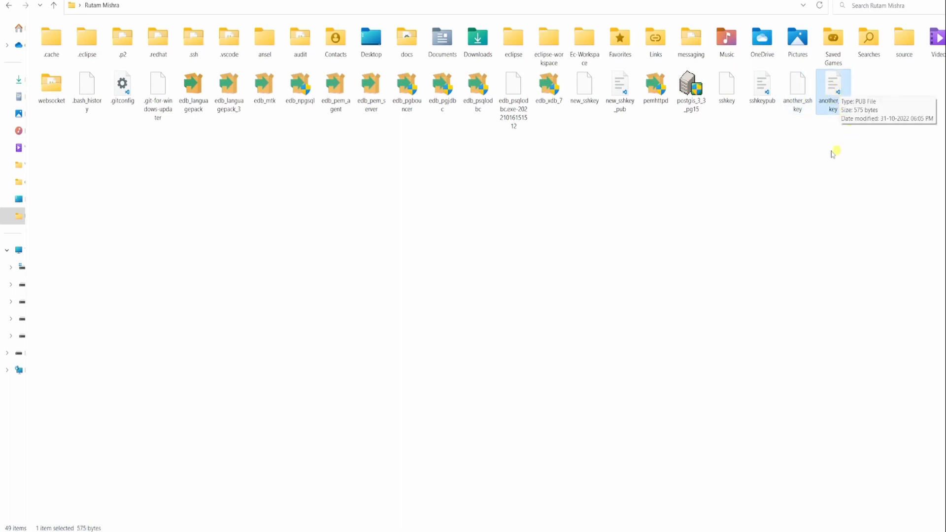
click(829, 104)
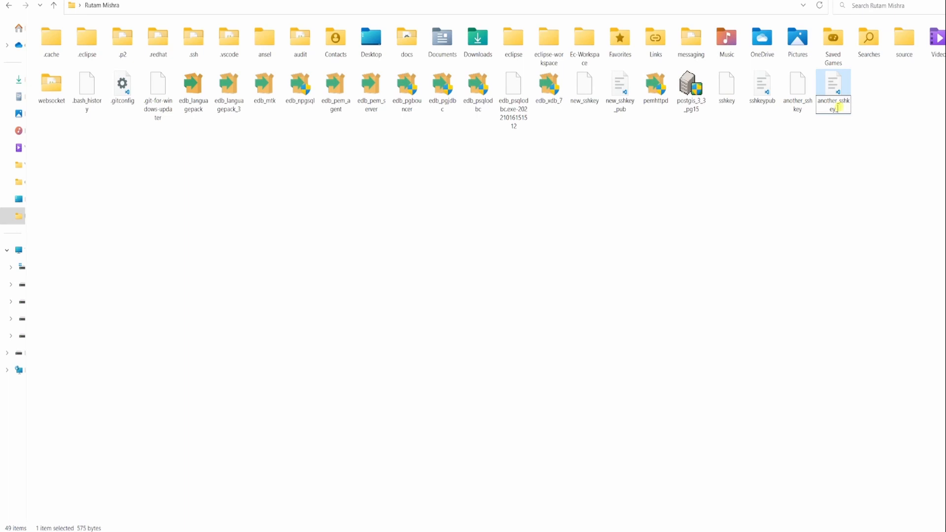
key(Return)
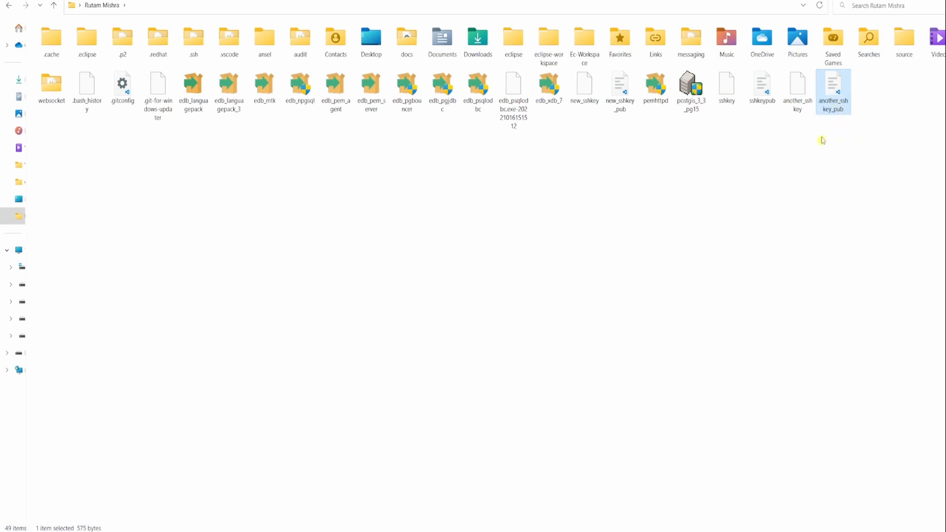
- Open another_sshkey_pub in Visual Studio Code, copy its entire contents, and leave the editor
double_click(833, 91)
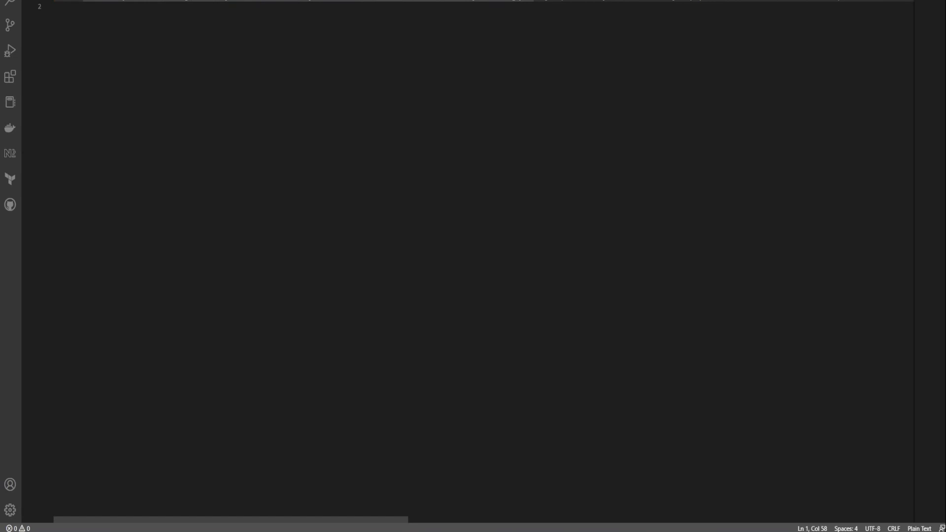
key(ctrl+a)
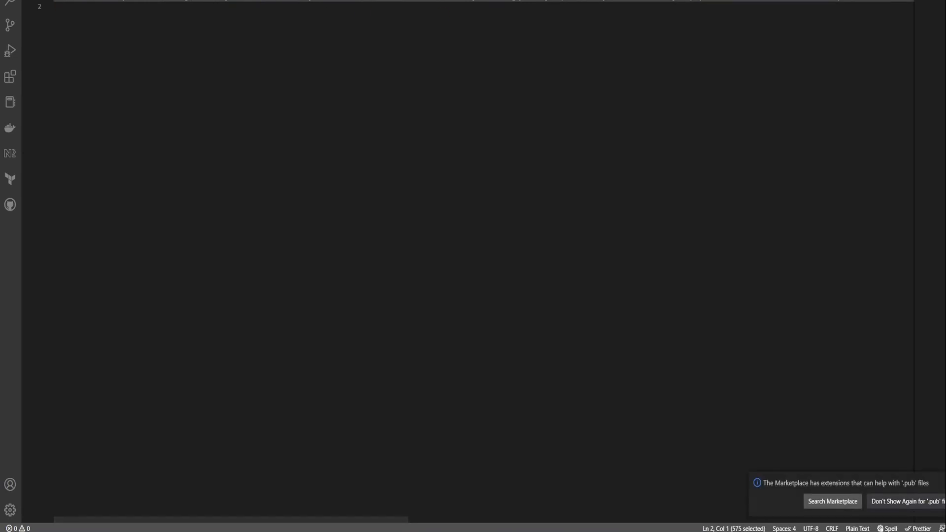
click(919, 0)
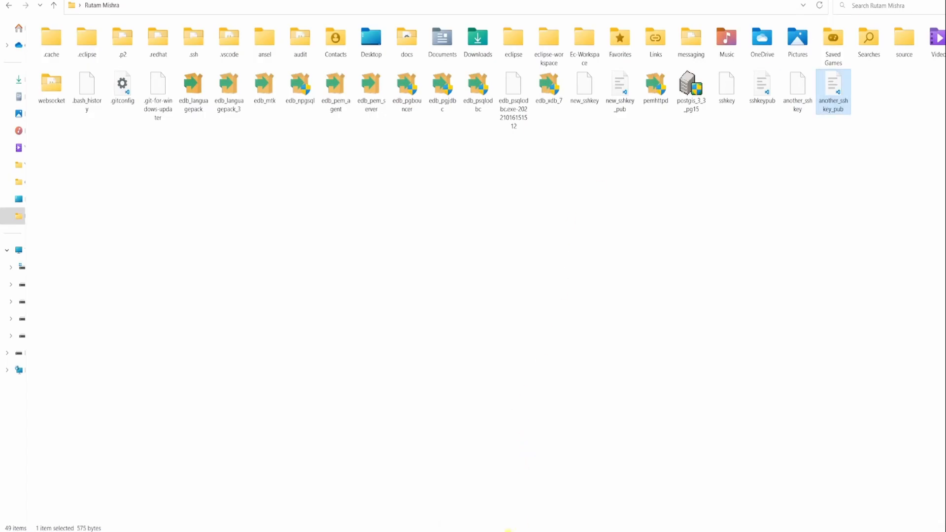
- Switch back to IBM Cloud, supply the copied public key for sshkey2, and create the SSH key
mouse_move(508, 530)
click(548, 512)
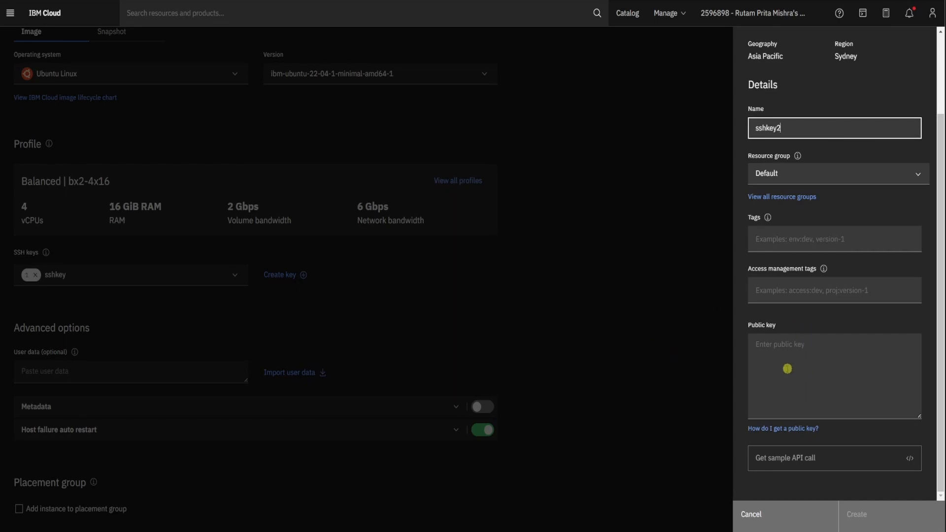
click(769, 348)
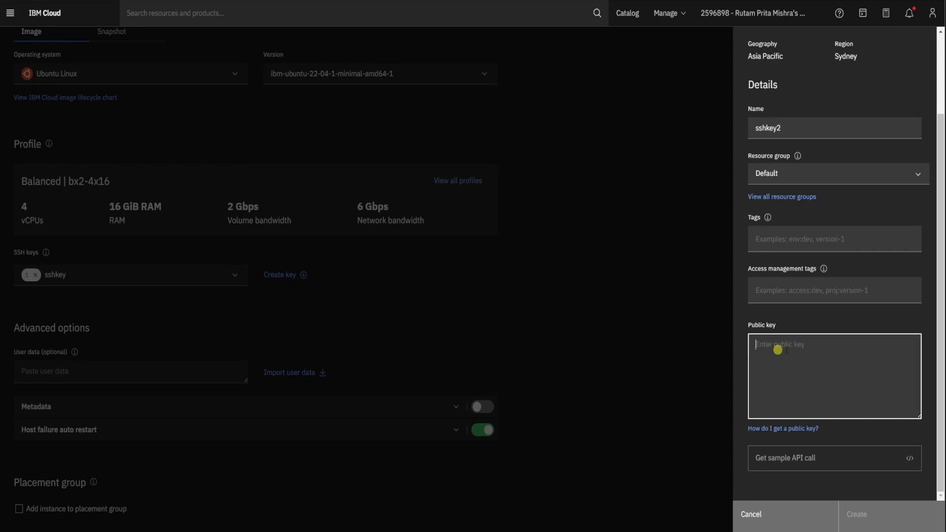
key(ctrl+v)
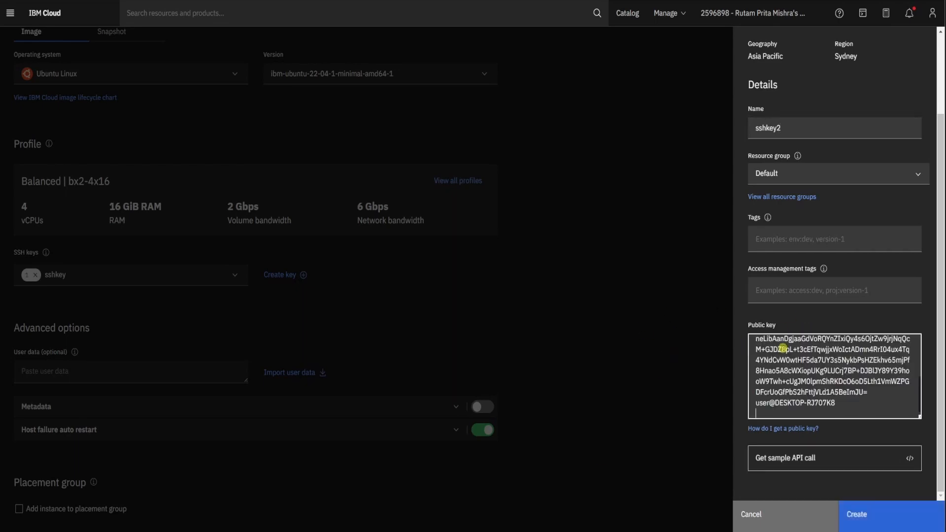
scroll(783, 349, down, 1)
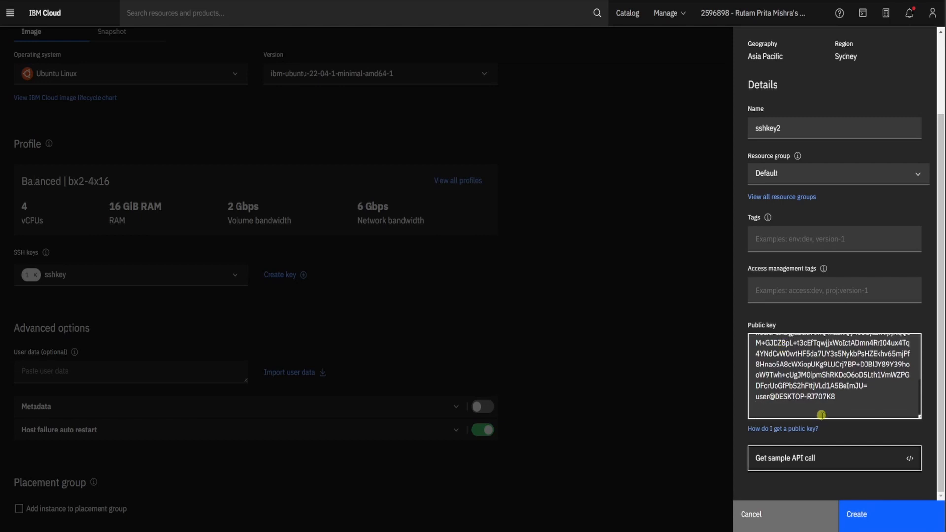
click(886, 521)
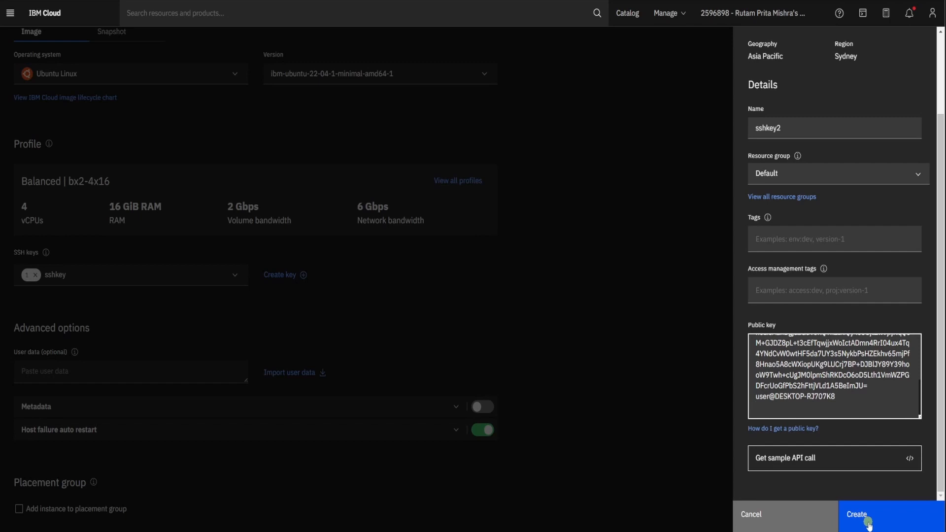
click(867, 524)
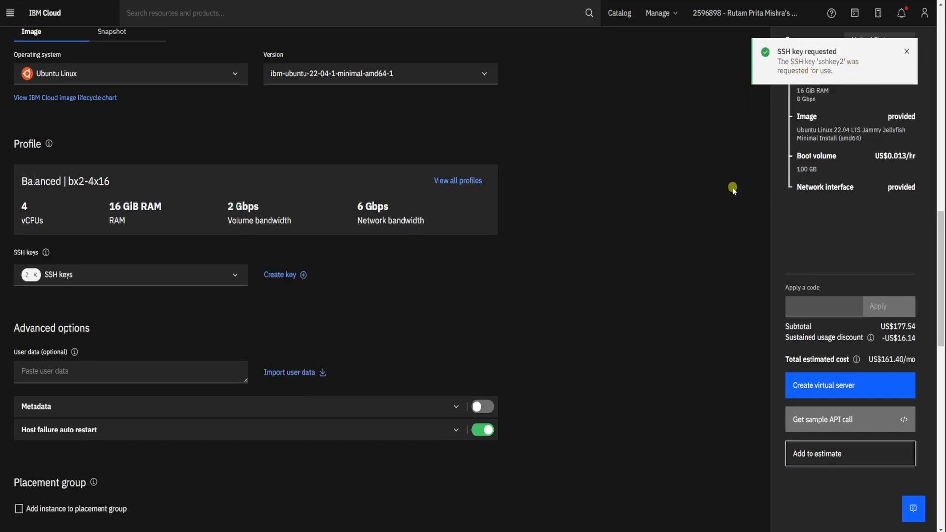
click(906, 52)
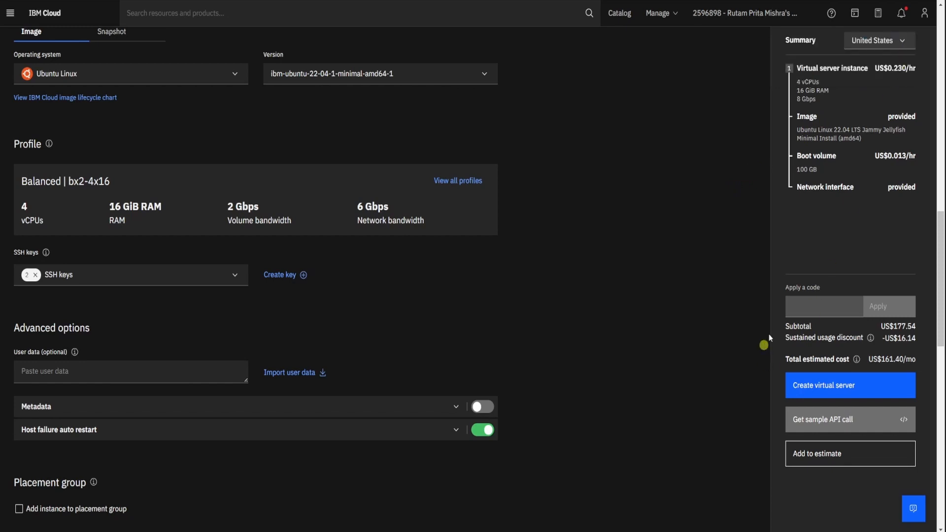
- Remove sshkey from the server's selected SSH keys, leaving only sshkey2 assigned
click(232, 276)
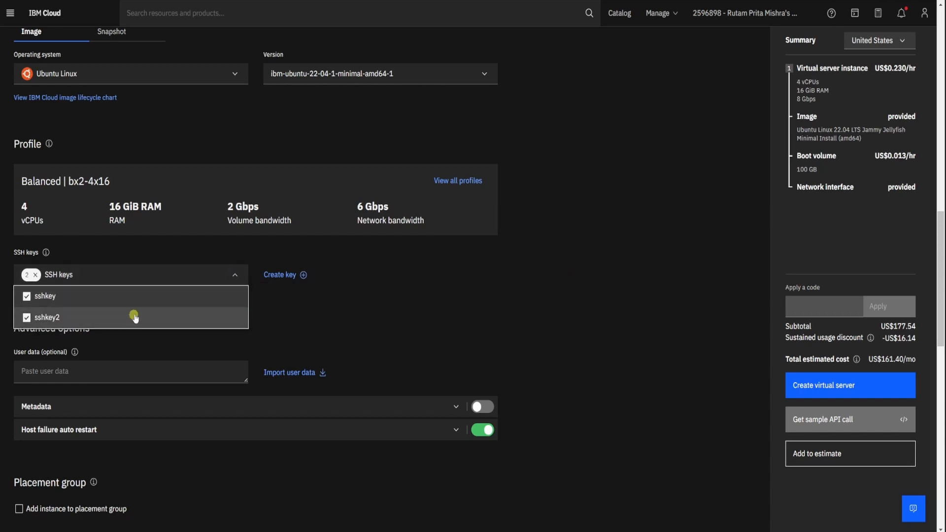
click(27, 297)
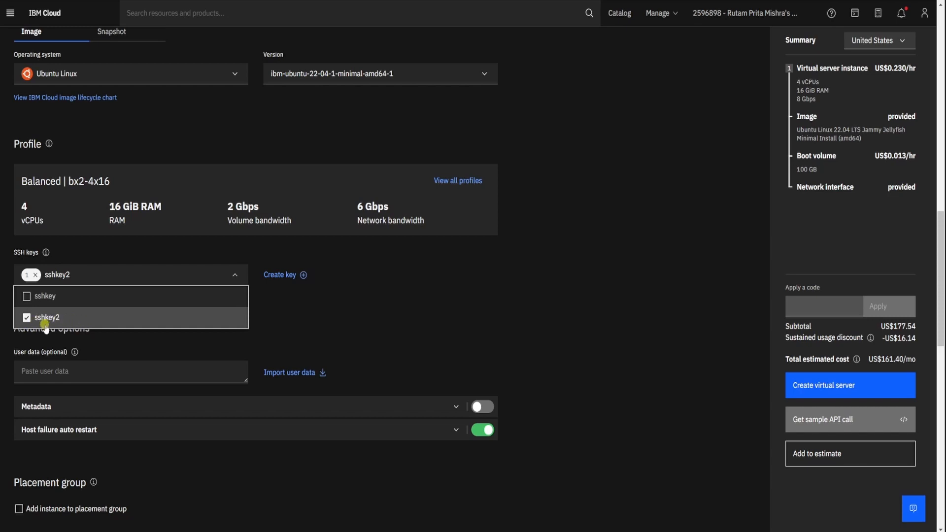
click(296, 299)
- Read the description of the Host failure auto restart option in the advanced options and collapse it again
scroll(298, 303, down, 2)
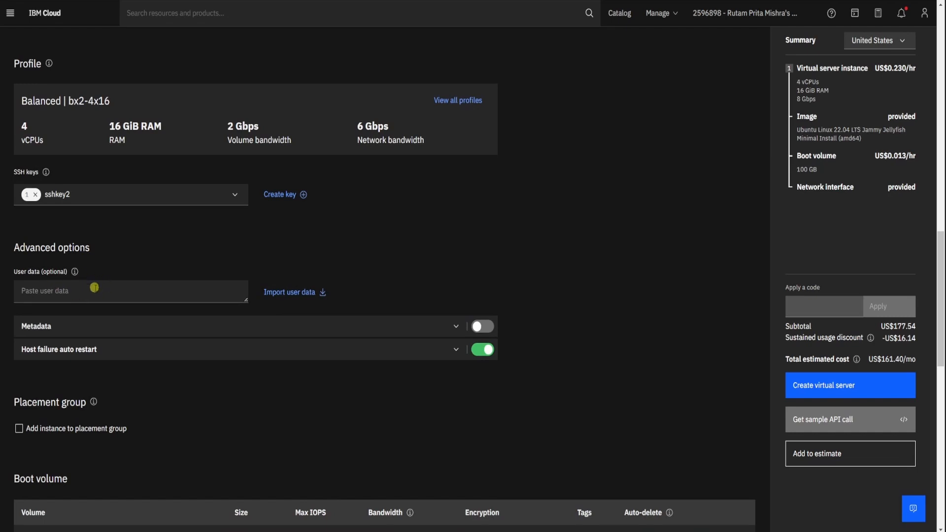
scroll(104, 287, down, 2)
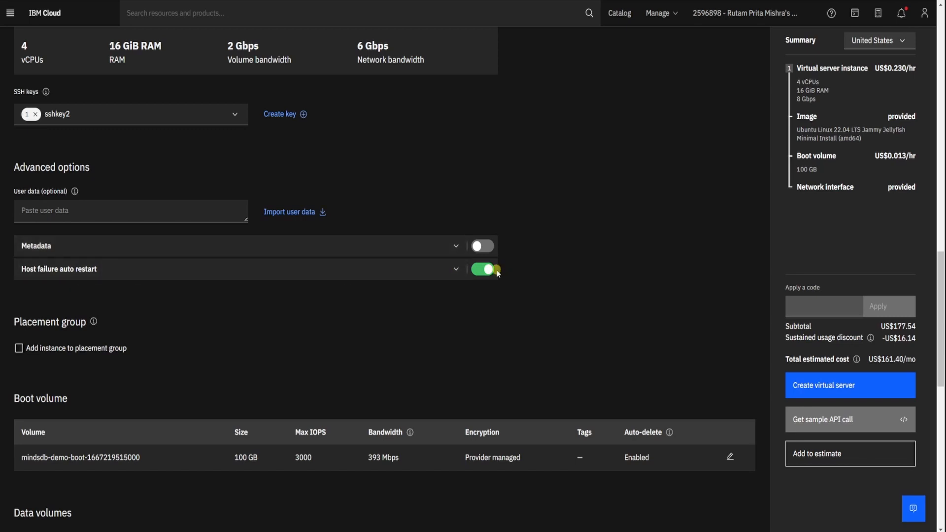
click(455, 271)
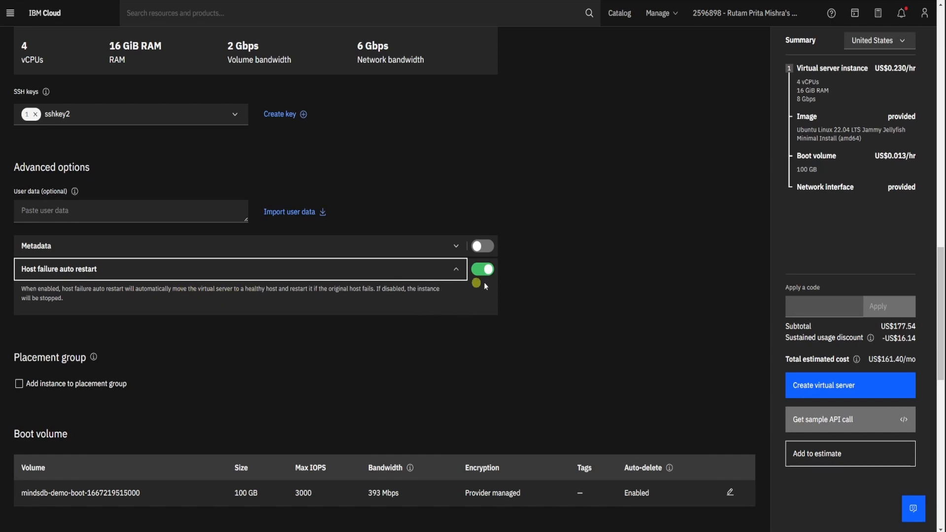
click(456, 270)
- Rename the boot volume to mindsdb-demo-boot and save the volume settings
scroll(159, 294, down, 2)
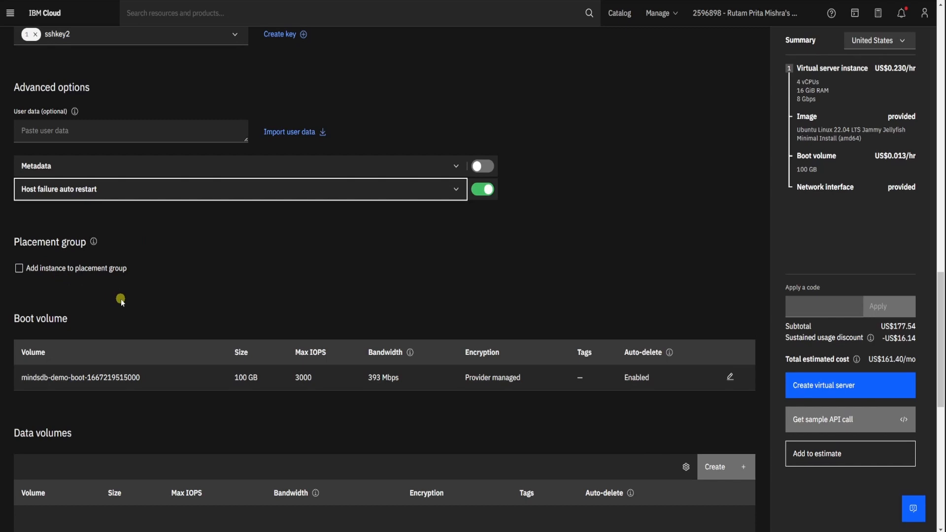
scroll(121, 300, down, 2)
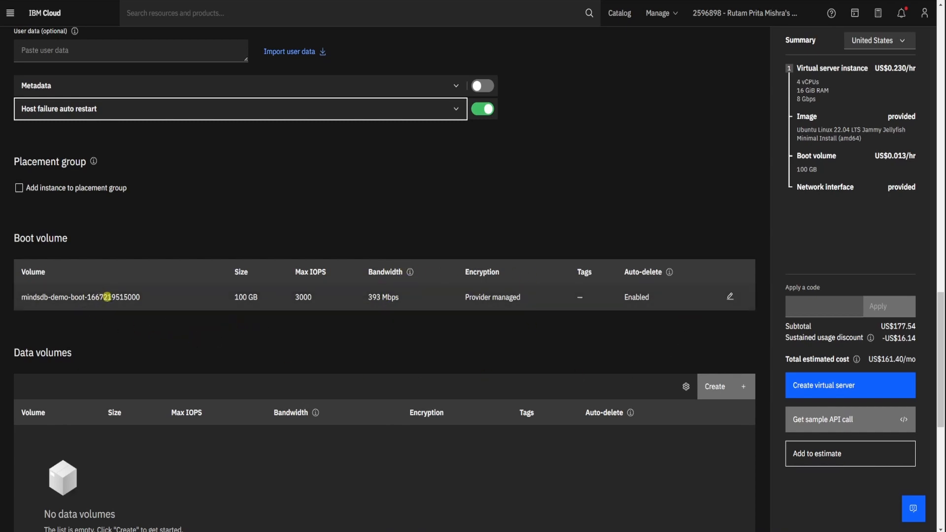
click(728, 296)
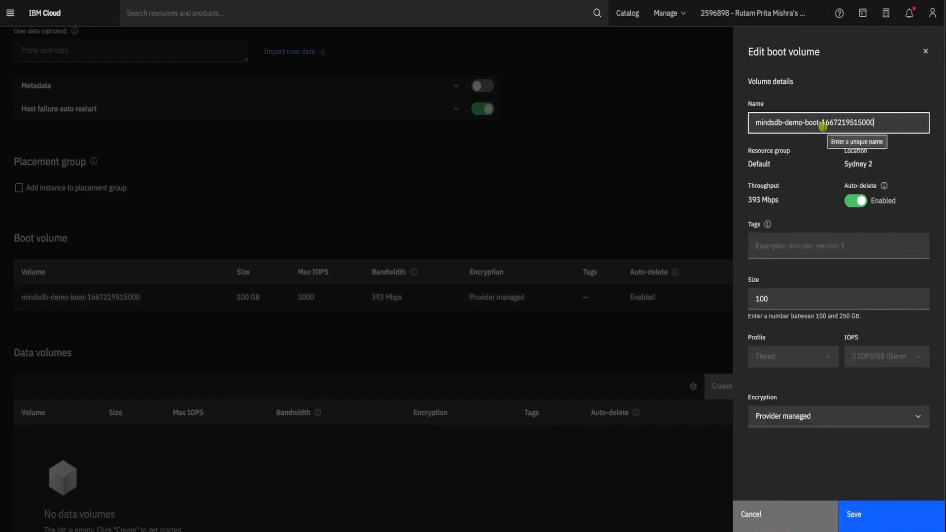
drag(818, 124, 877, 120)
key(BackSpace)
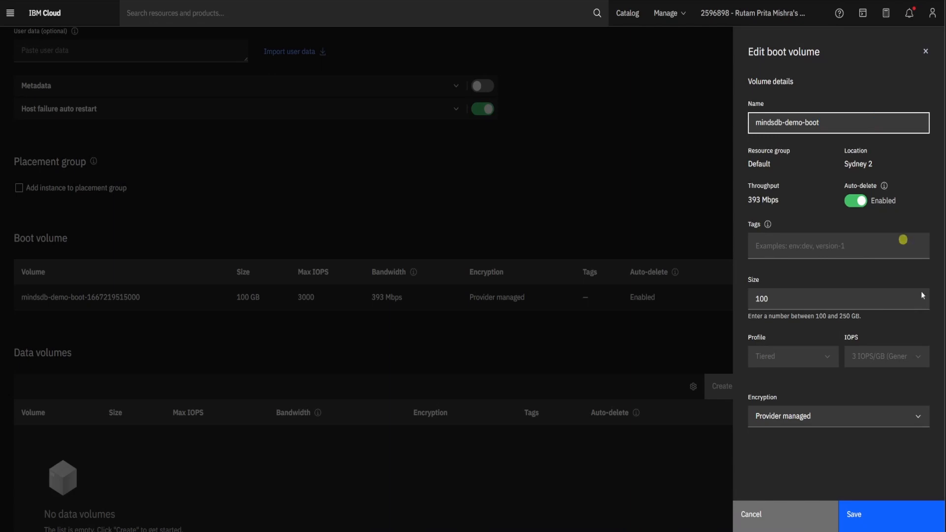
click(856, 523)
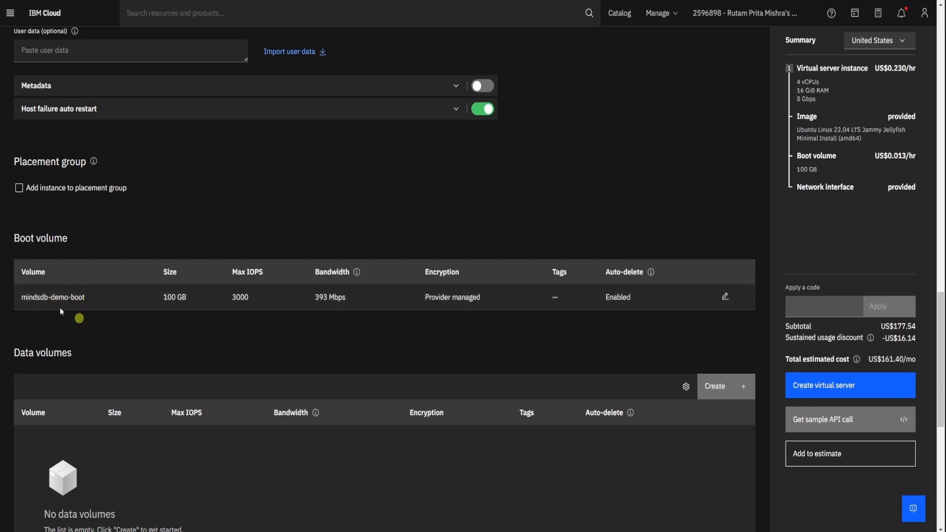
- Select au-syd-default-vpc as the virtual private cloud for the server's networking
scroll(148, 330, down, 1)
scroll(175, 331, down, 2)
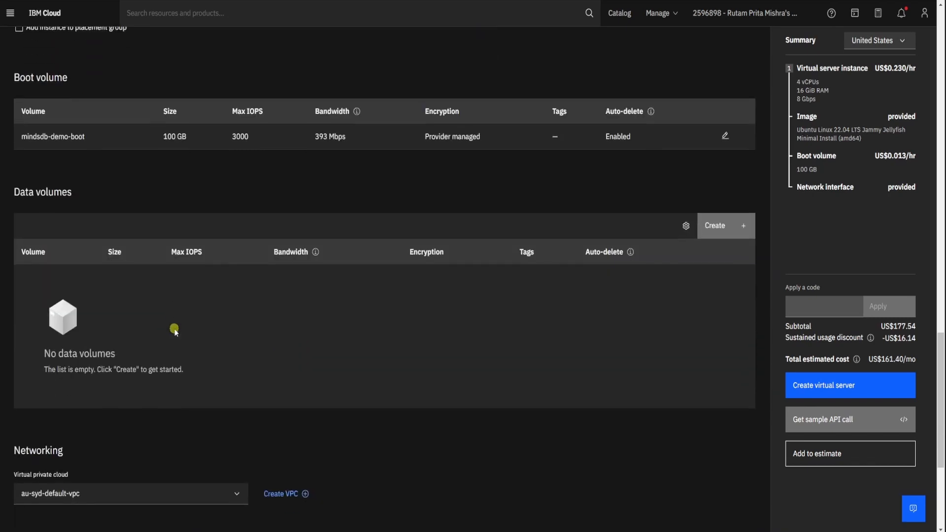
scroll(175, 331, up, 1)
scroll(174, 328, down, 3)
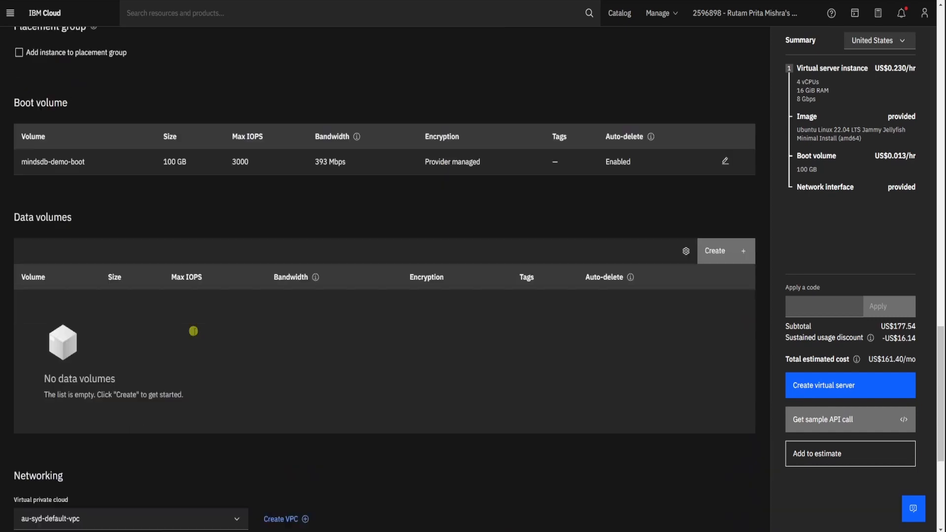
scroll(620, 201, up, 3)
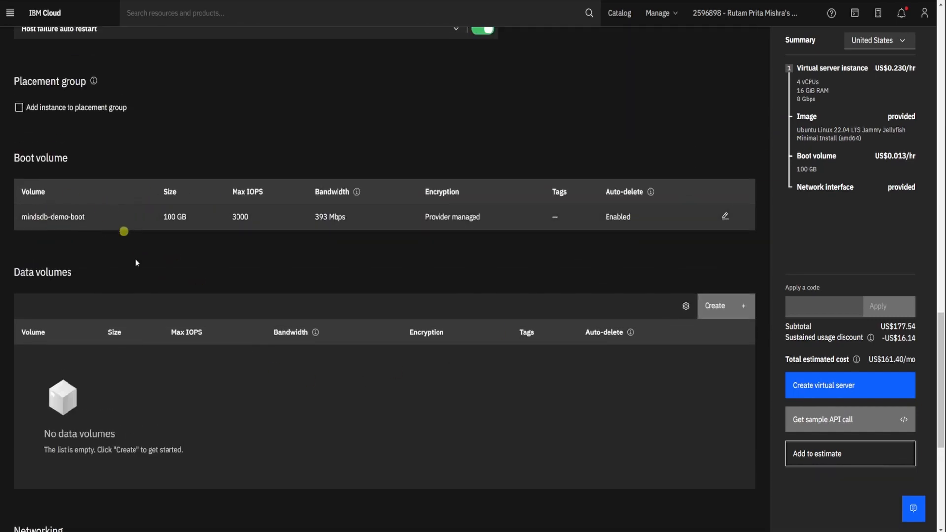
scroll(312, 312, down, 5)
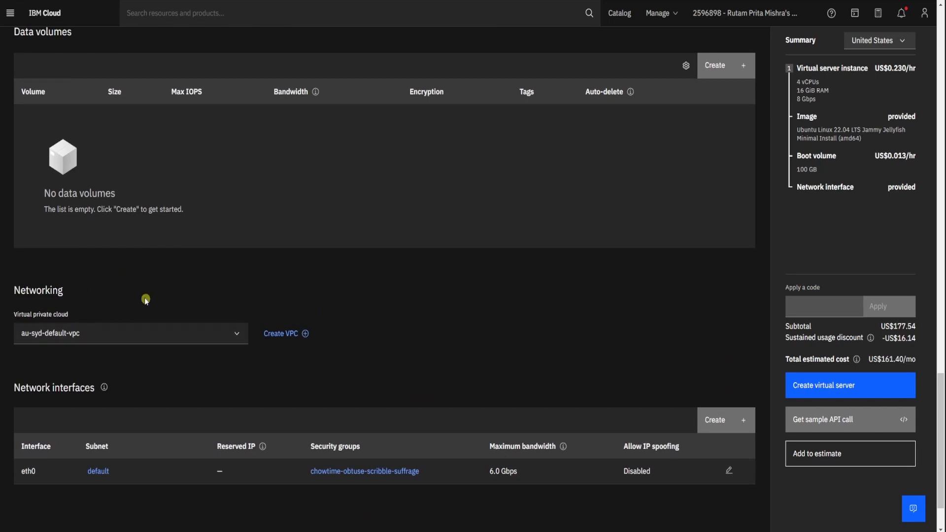
click(238, 335)
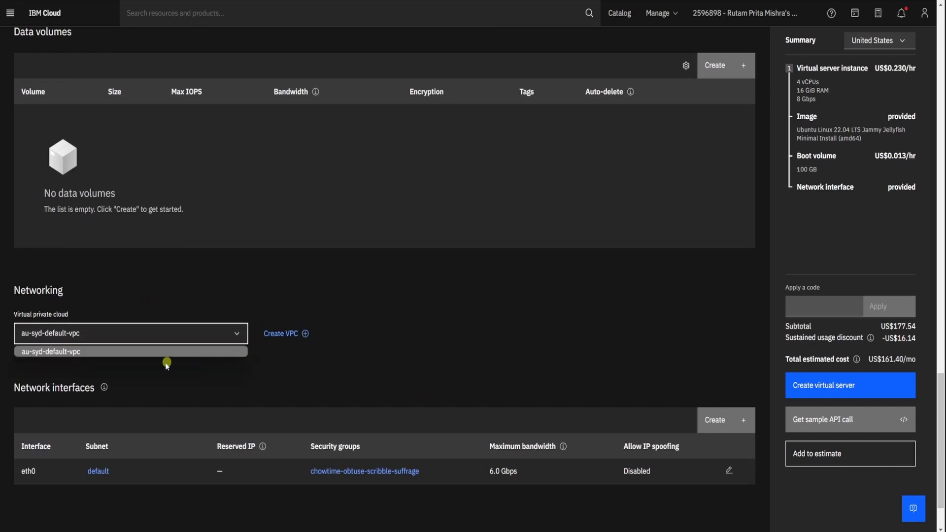
click(180, 351)
- Review the remaining configuration, create the mindsdb-demo virtual server, and dismiss the request notification
scroll(191, 360, down, 1)
scroll(191, 359, down, 1)
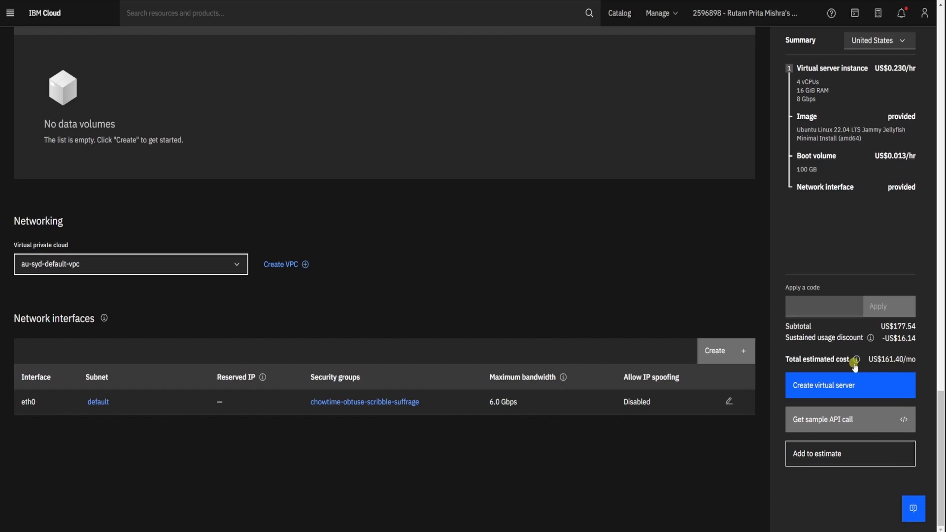
scroll(534, 205, up, 15)
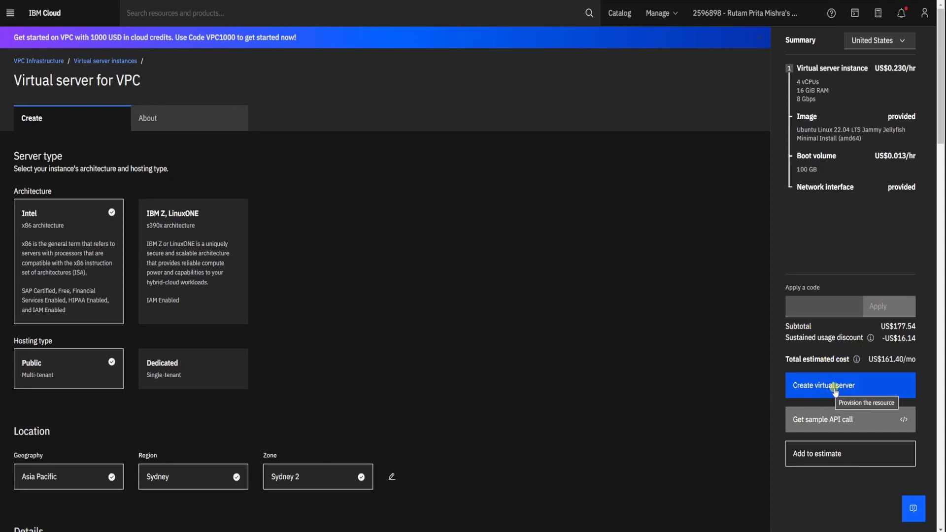
click(851, 388)
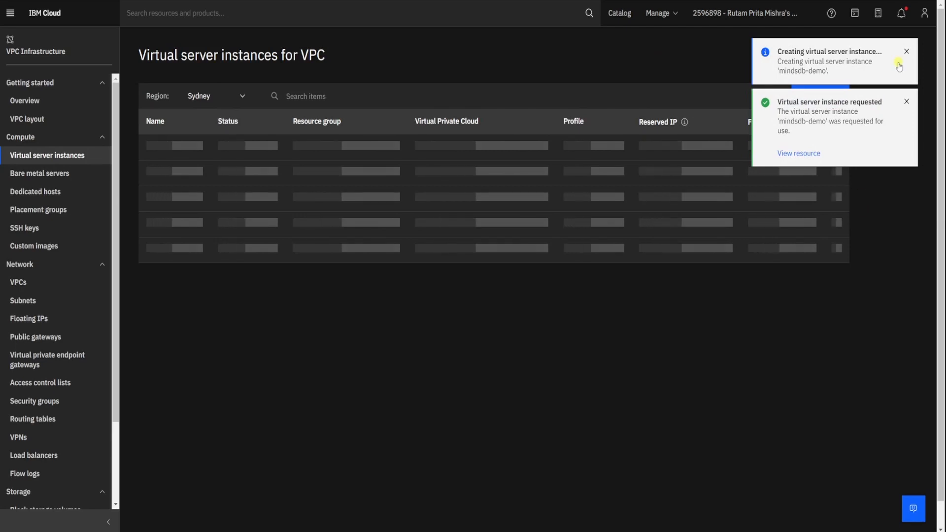
click(906, 101)
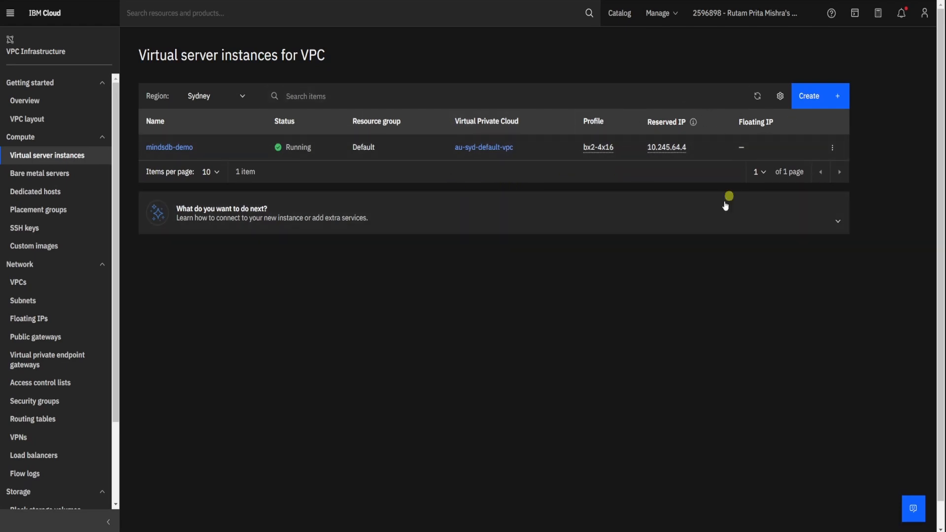
- Open the mindsdb-demo instance and reserve a new floating IP for its eth0 network interface, saving the change
click(184, 147)
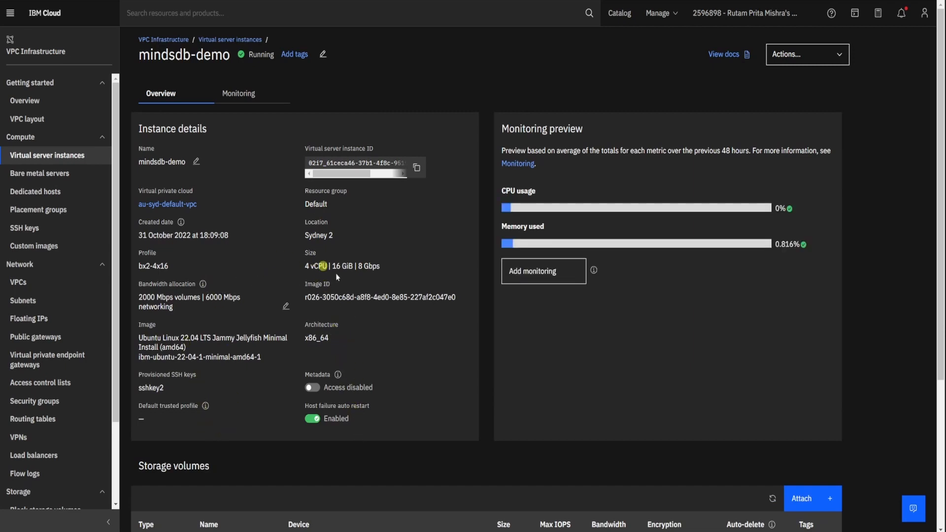
scroll(379, 306, down, 2)
scroll(379, 307, down, 2)
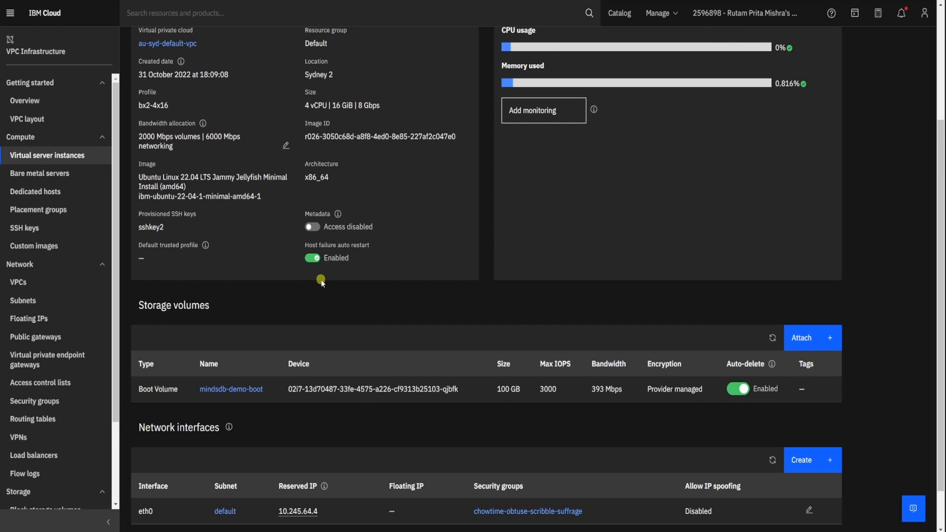
scroll(493, 315, down, 1)
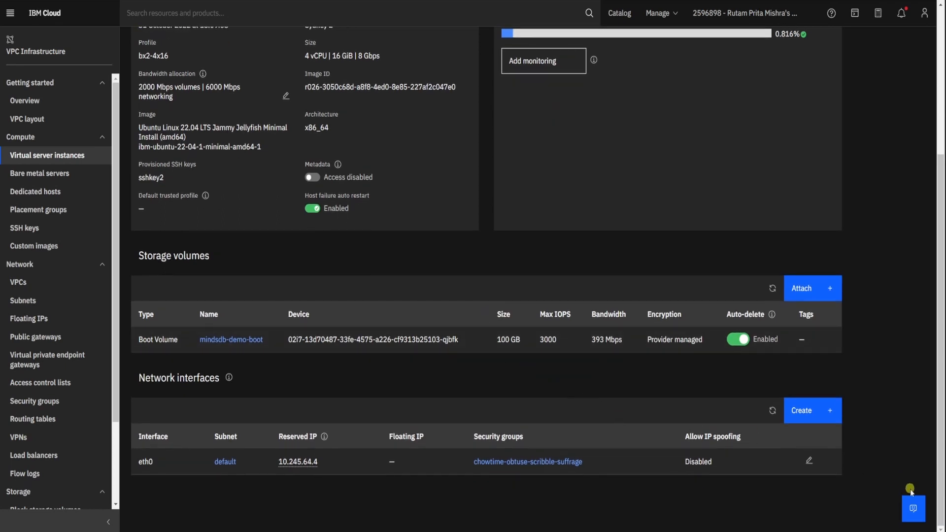
click(809, 460)
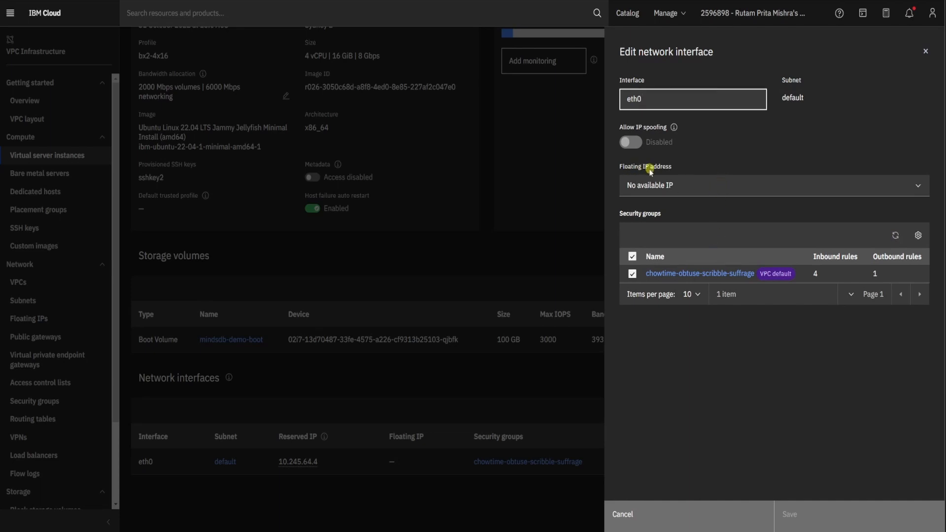
click(720, 187)
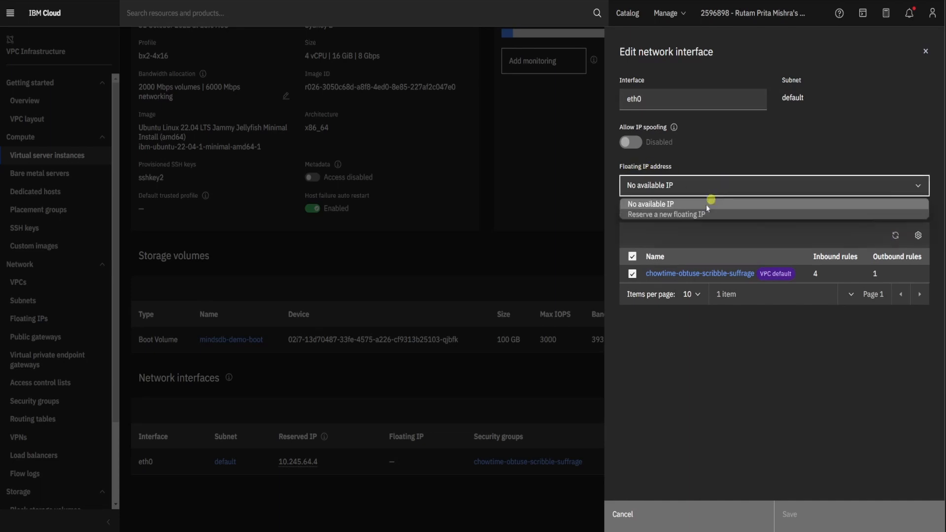
click(699, 216)
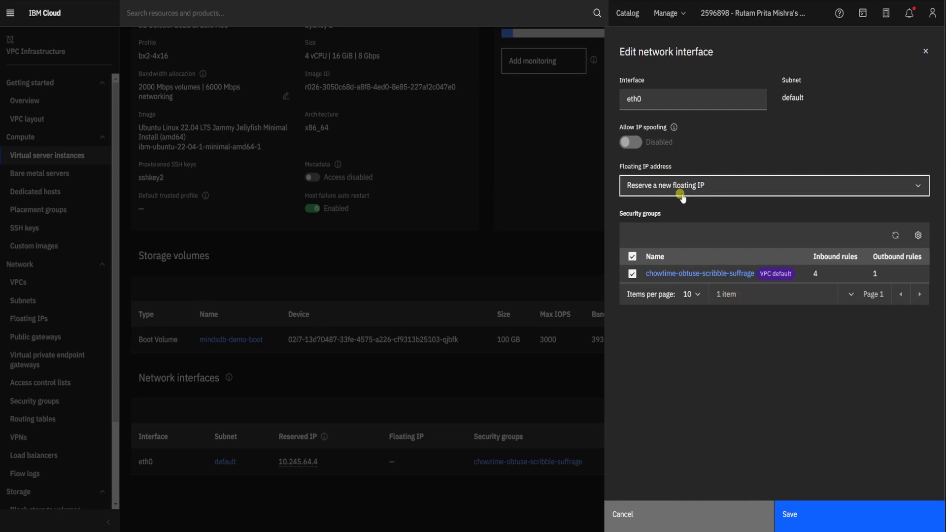
click(823, 516)
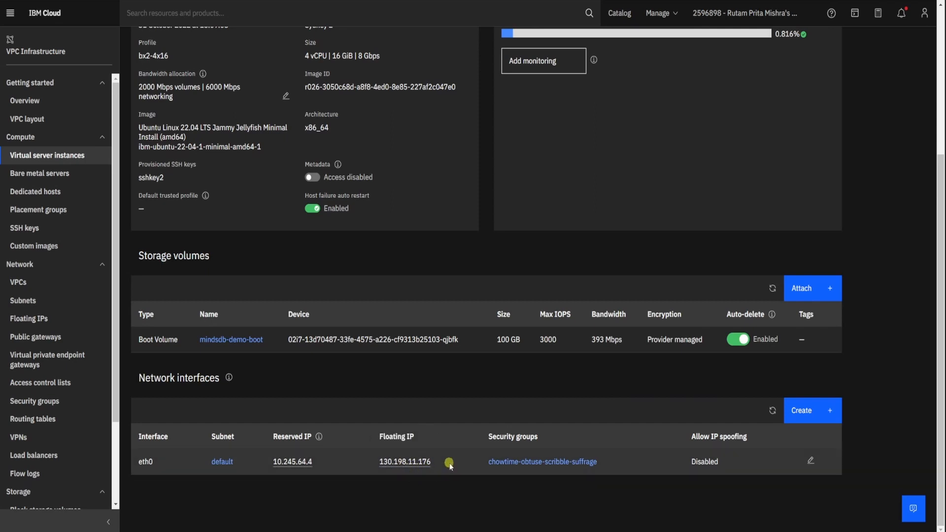
- Switch to Windows PowerShell and begin the connection command ssh -i another_sshkey root@ at the prompt
scroll(451, 447, up, 5)
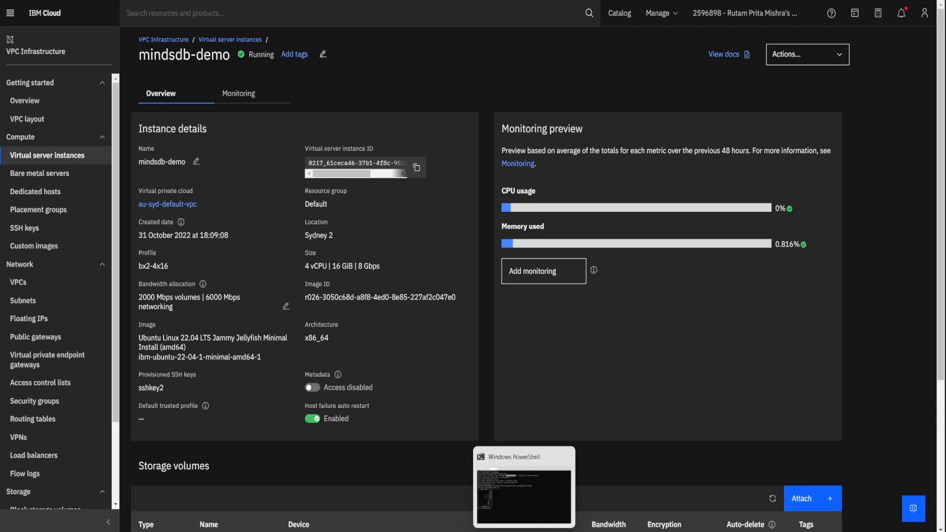
click(514, 495)
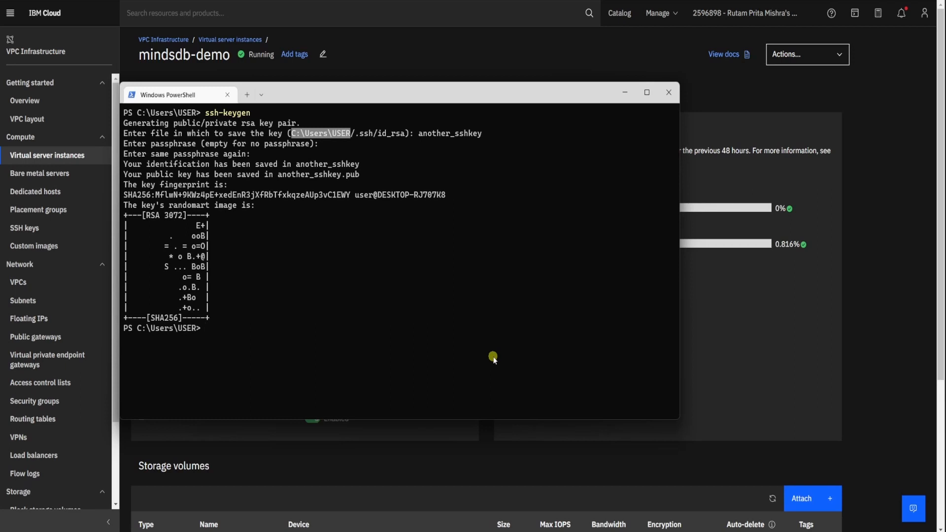
text(ssh -)
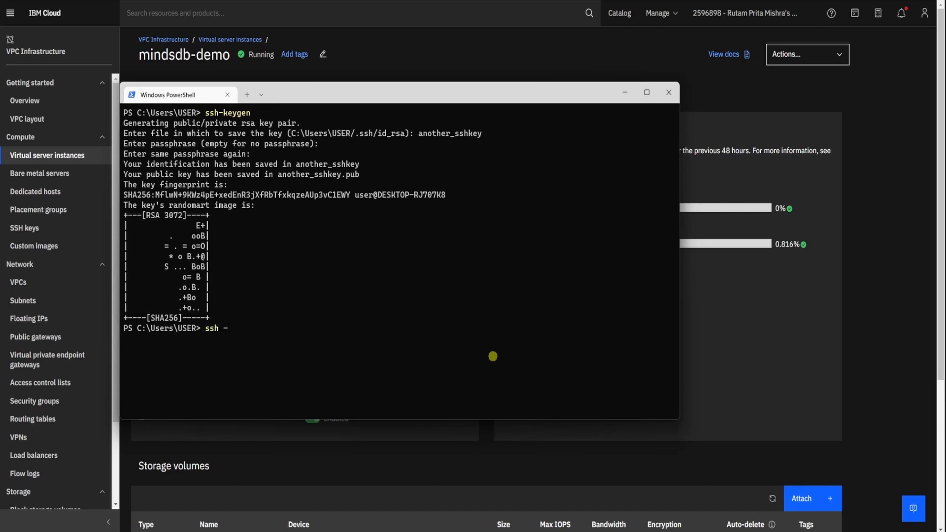
text(i another_sshkey root@)
- Copy eth0's floating IP from the instance page, append it to the ssh command in PowerShell, and run the command
drag(495, 94, 700, 55)
scroll(420, 434, down, 3)
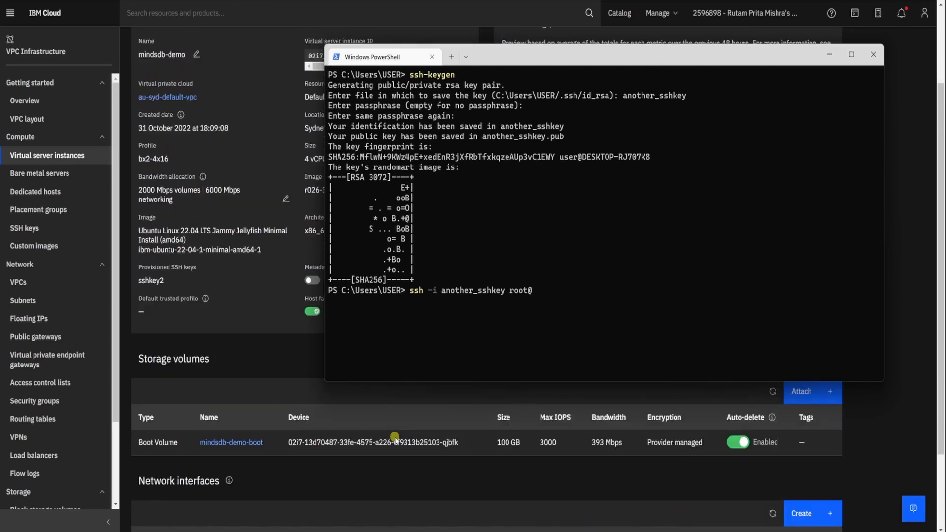
click(426, 511)
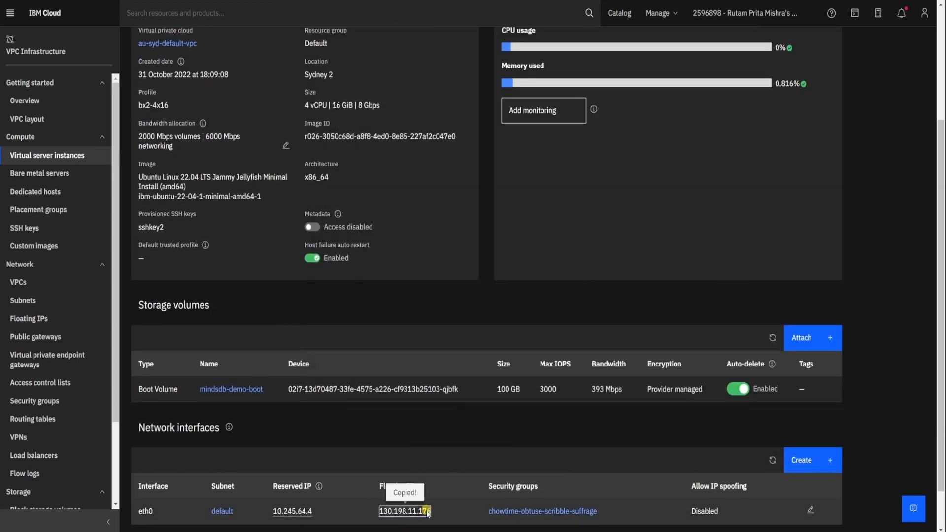
click(566, 530)
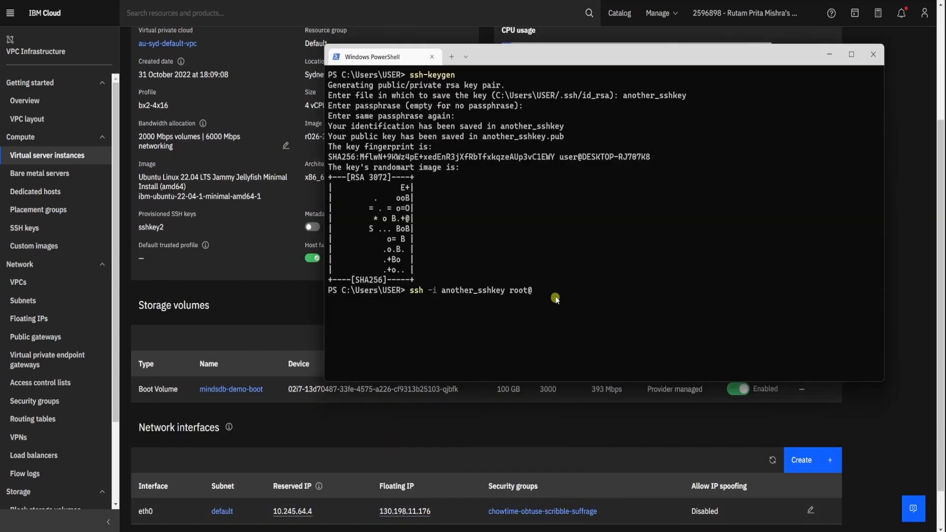
text(130.198.11.176)
key(Return)
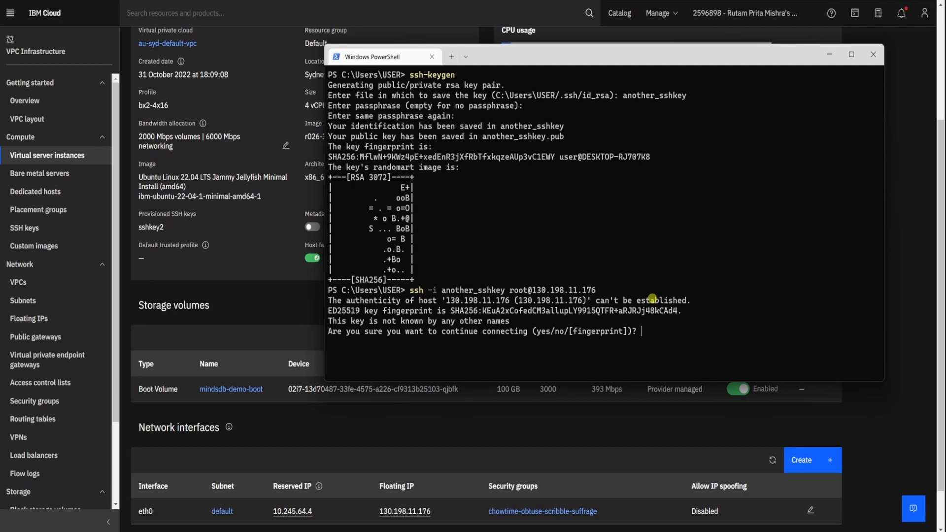
- Answer yes to the host authenticity question to continue connecting to the server
text(Y)
text(yes)
key(Return)
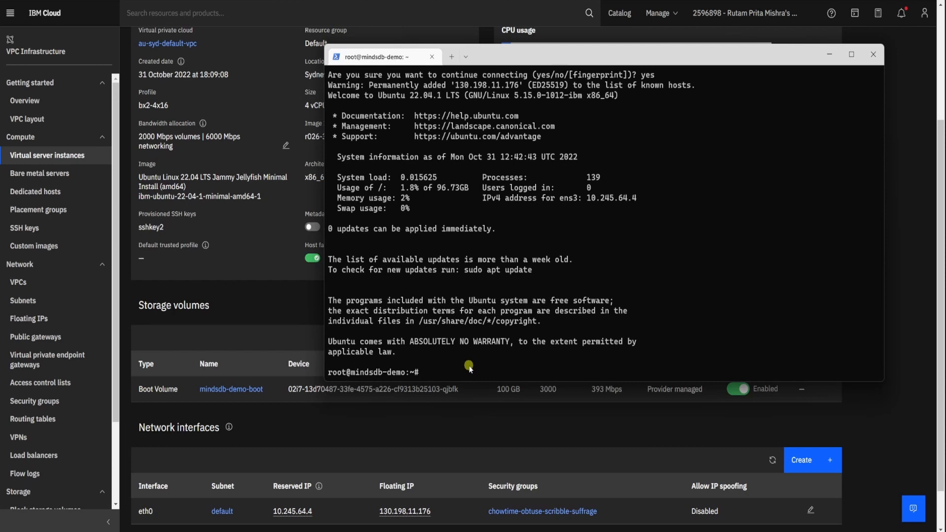
- Update the server's package lists with apt-get update
text(apt-get update)
key(Return)
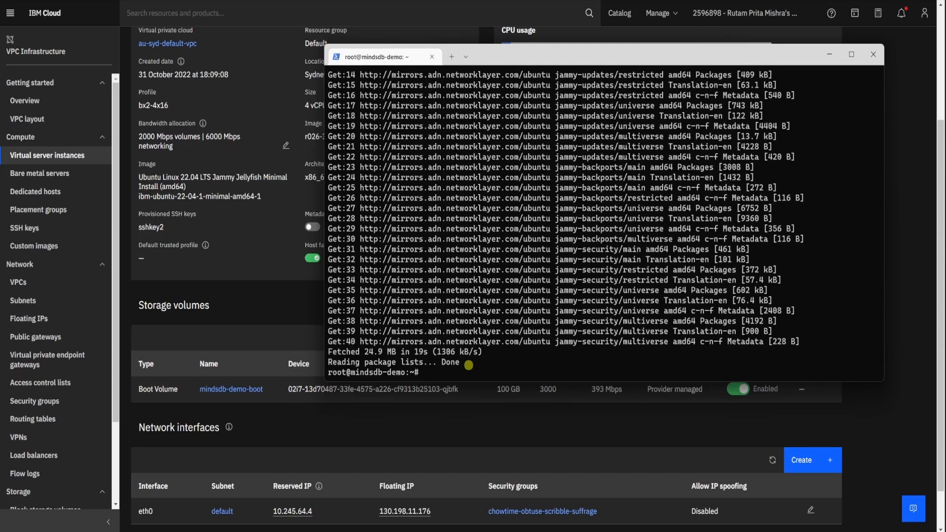
- Install Docker on the server with apt-get install docker.io and agree to continue the installation
text(apt-get install docker.io)
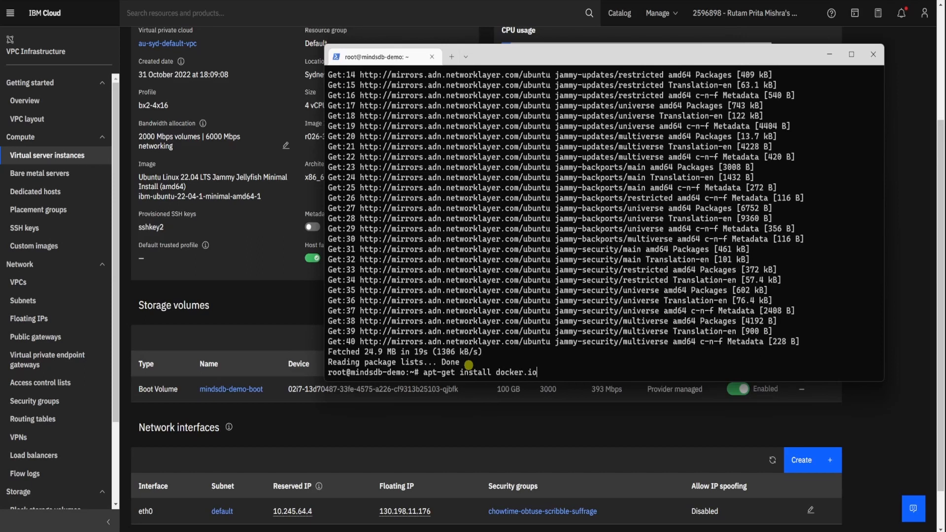
key(Return)
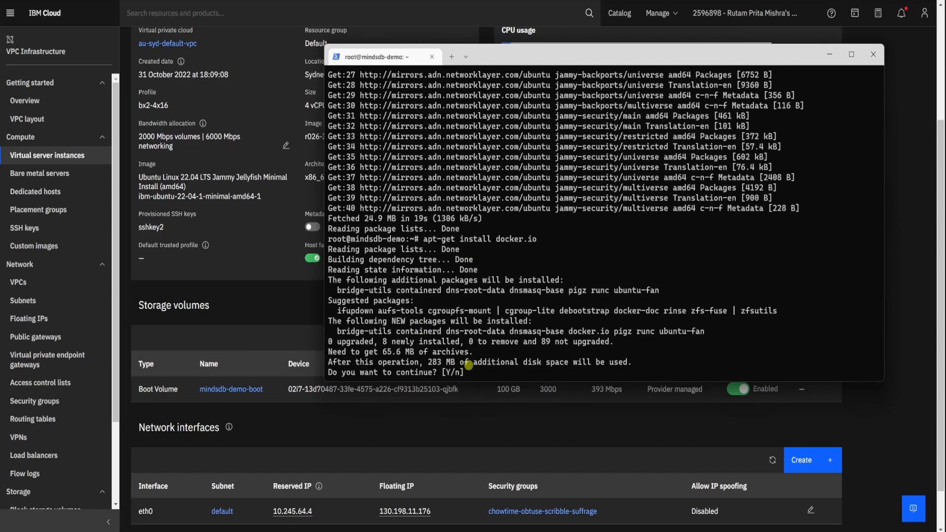
text(Y)
key(Return)
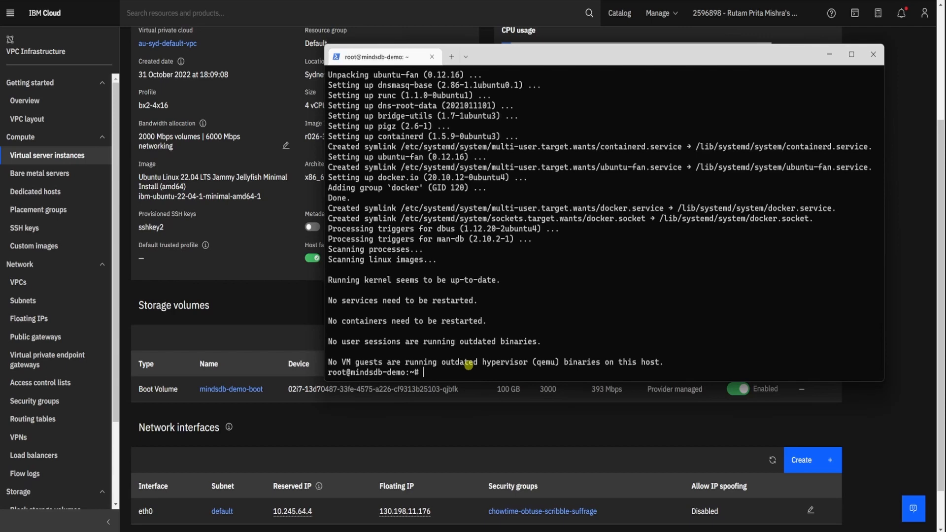
- Test the Docker installation with docker run hello-world and check the greeting line in its output
text(docker run hello-world)
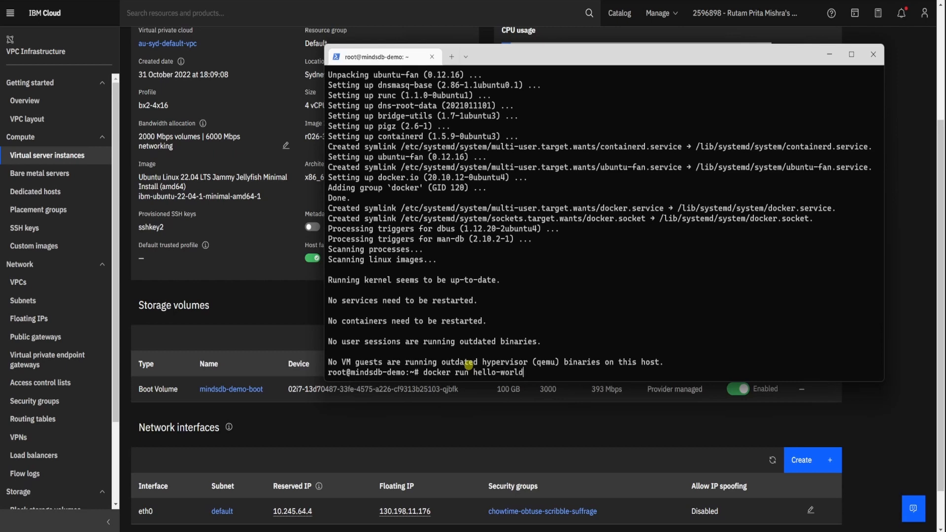
key(Return)
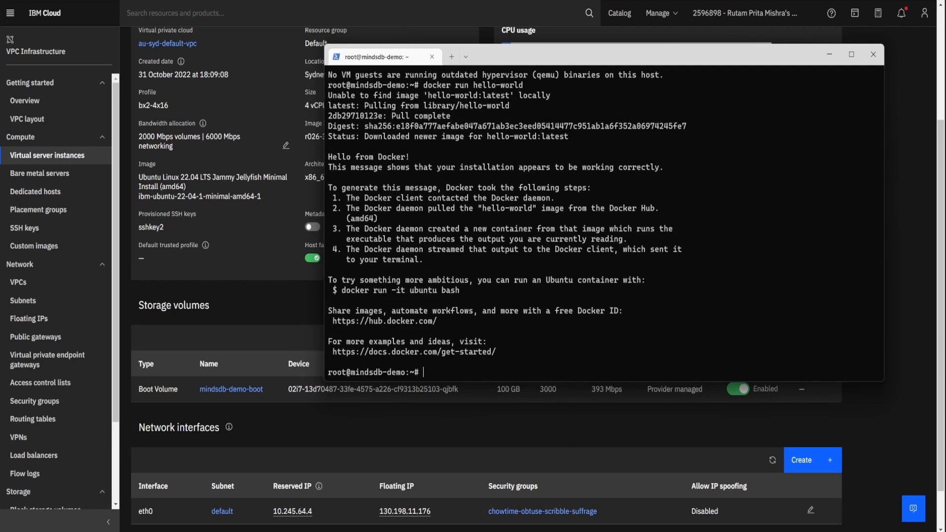
drag(329, 157, 414, 158)
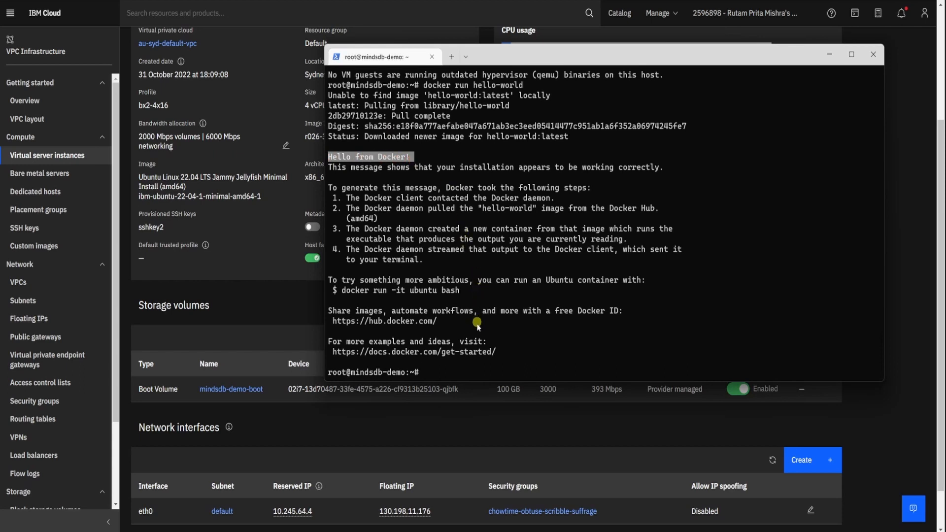
click(463, 367)
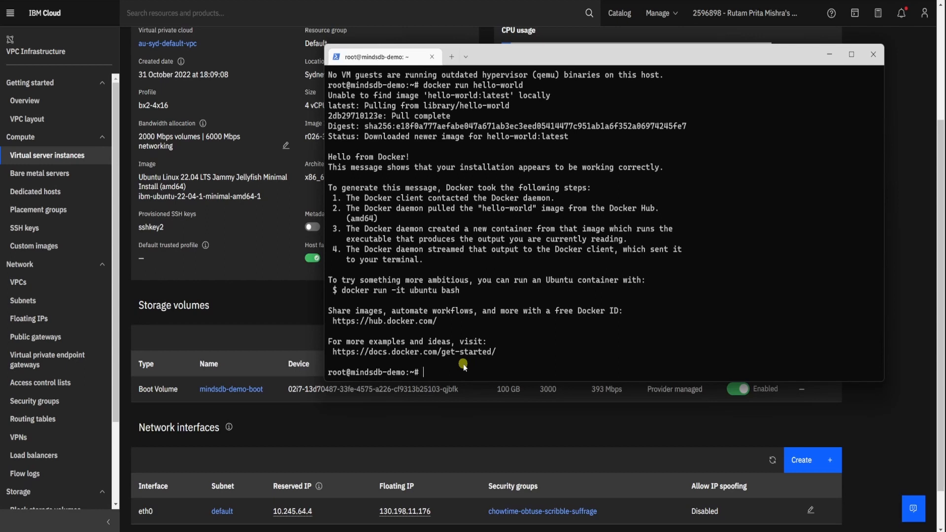
- Pull the mindsdb/mindsdb image with Docker
text(docker pull mindsdb/minds)
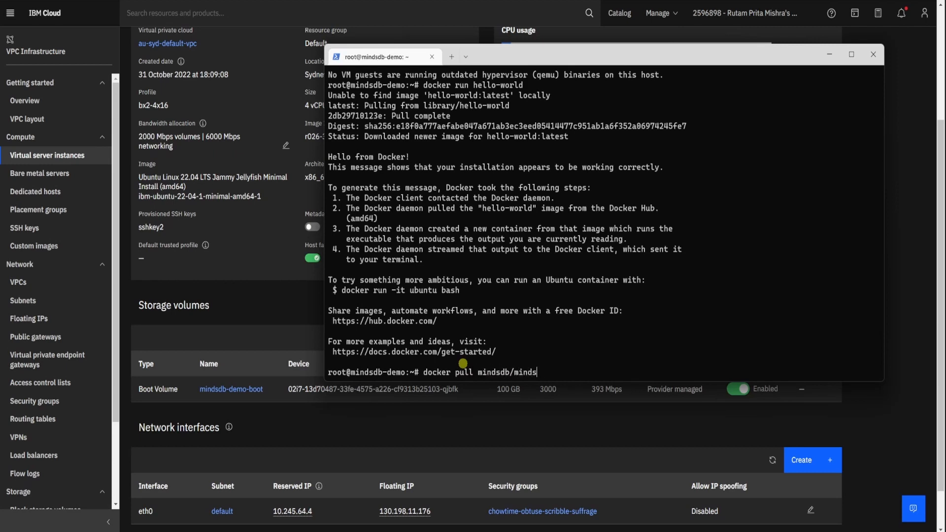
text(db)
key(Return)
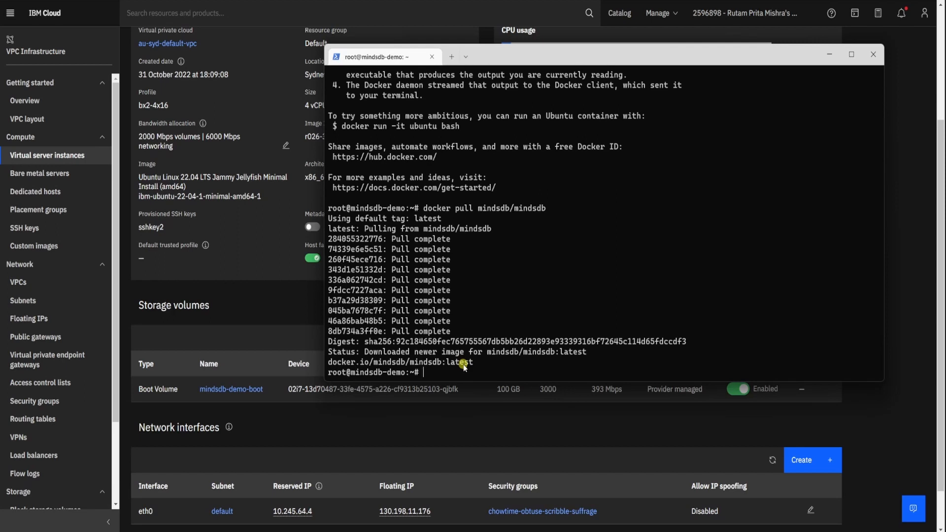
- Start a mindsdb/mindsdb container with docker run, publishing ports 47334:47334 and 47335:47335
text(docker run -p)
text(47334:47334 -p)
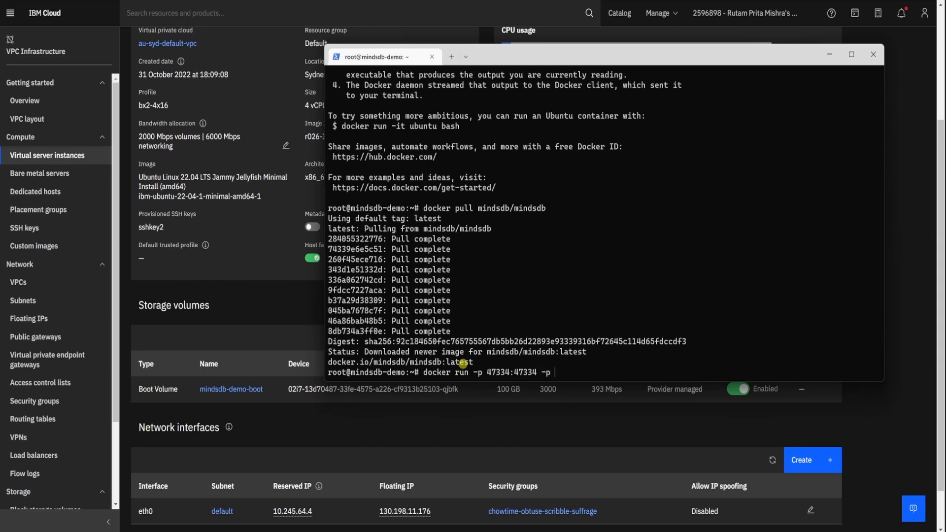
text( 47335:47335 mindsdb)
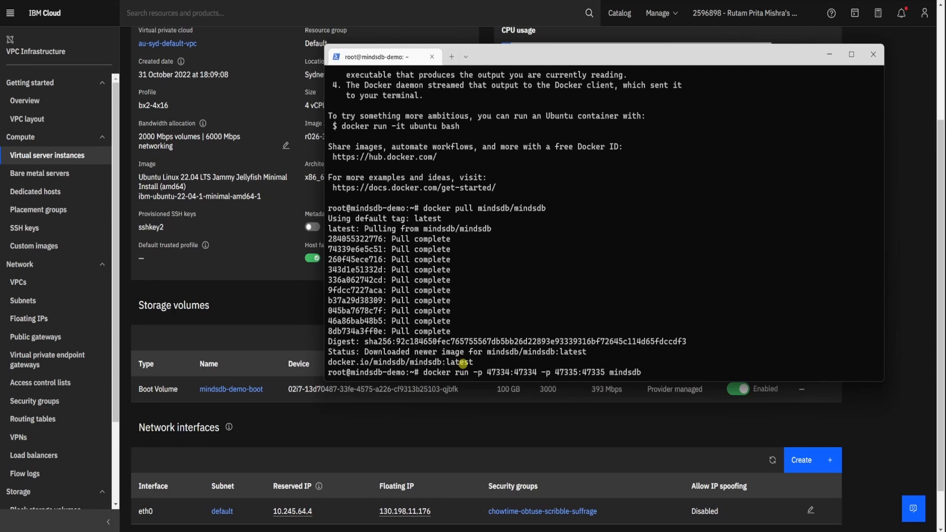
text(/mindsdb)
key(Return)
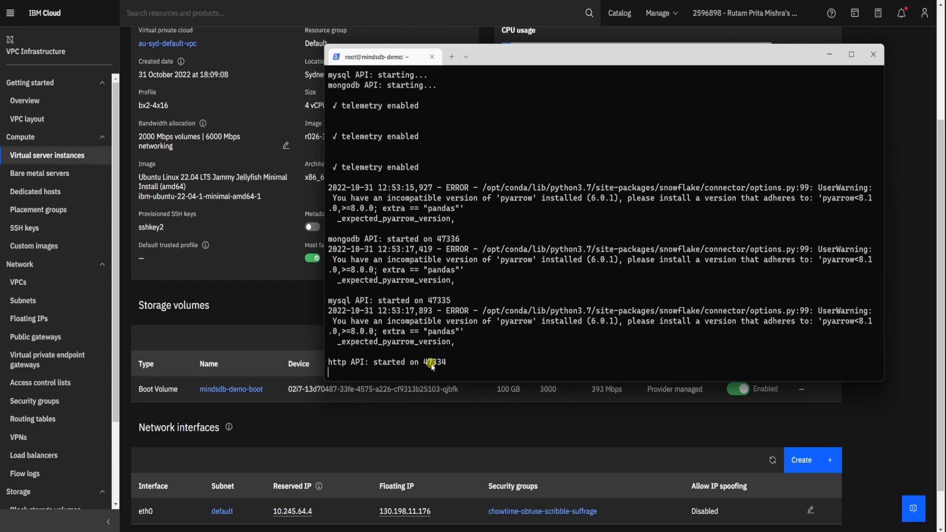
- Minimize the terminal and copy eth0's floating IP address from the instance's network interfaces
click(831, 56)
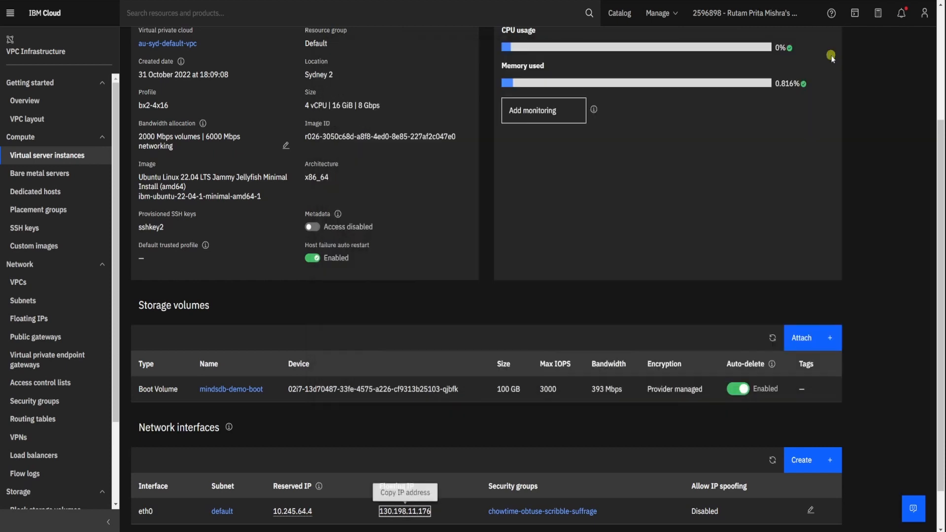
scroll(476, 354, up, 3)
scroll(477, 416, down, 3)
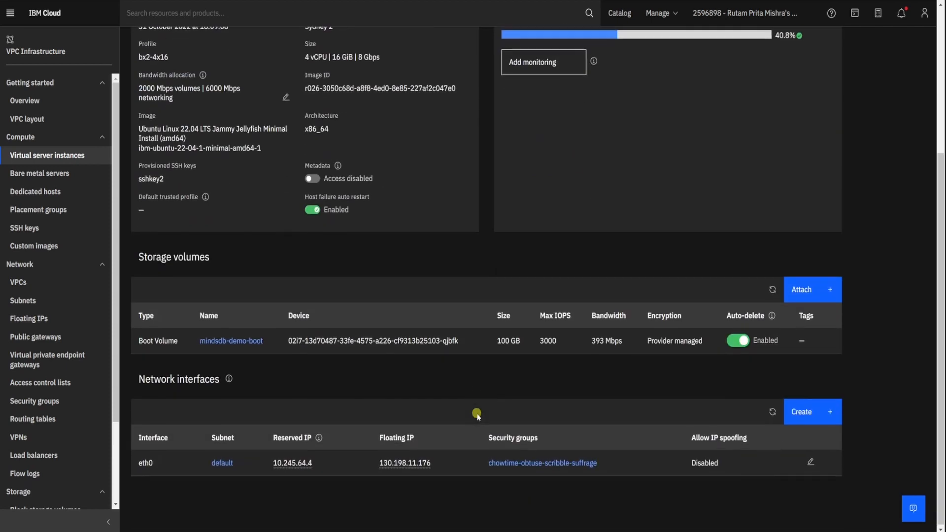
click(419, 464)
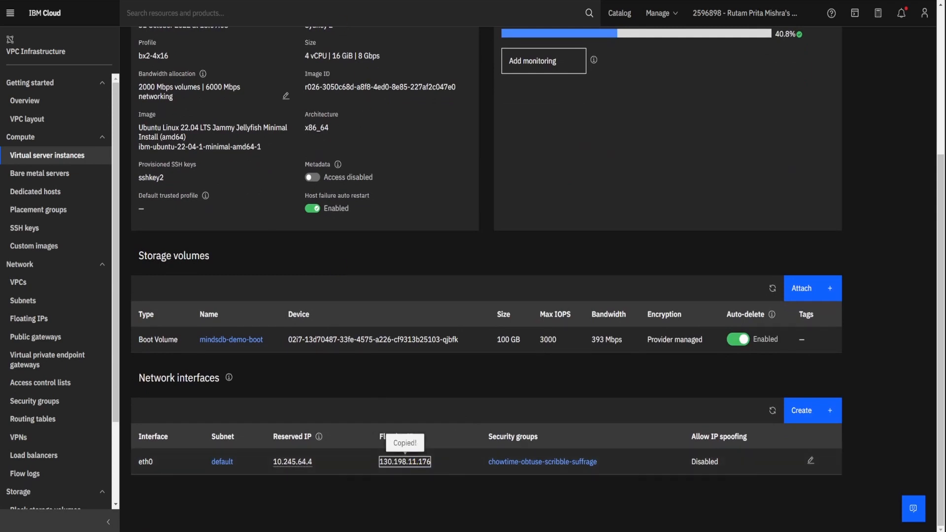
- Try to open the copied floating IP on port 47334 (130.198.11.176:47334) in a new browser tab
key(ctrl+t)
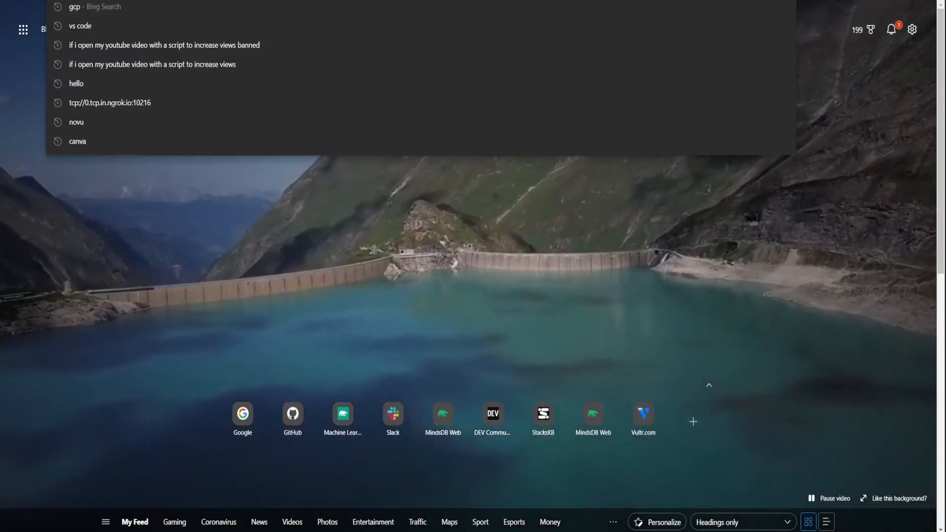
key(ctrl+v)
text(:)
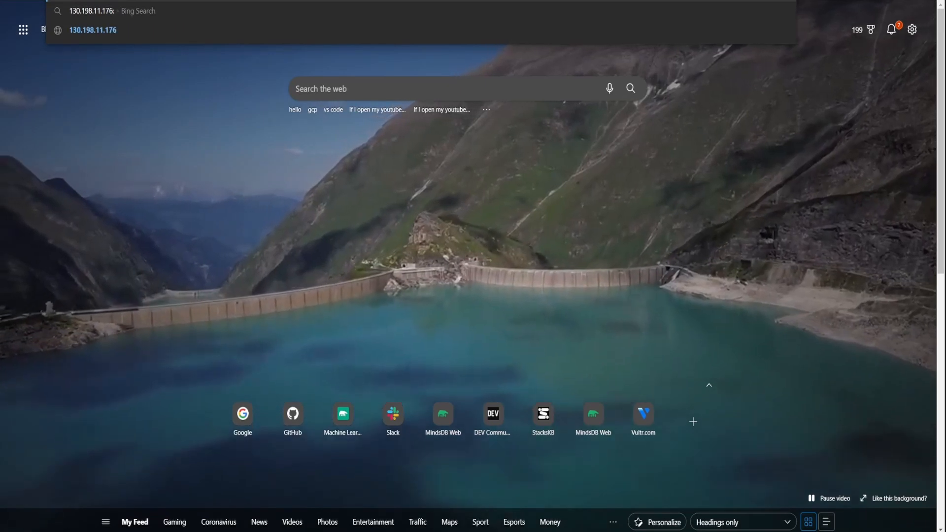
text(4)
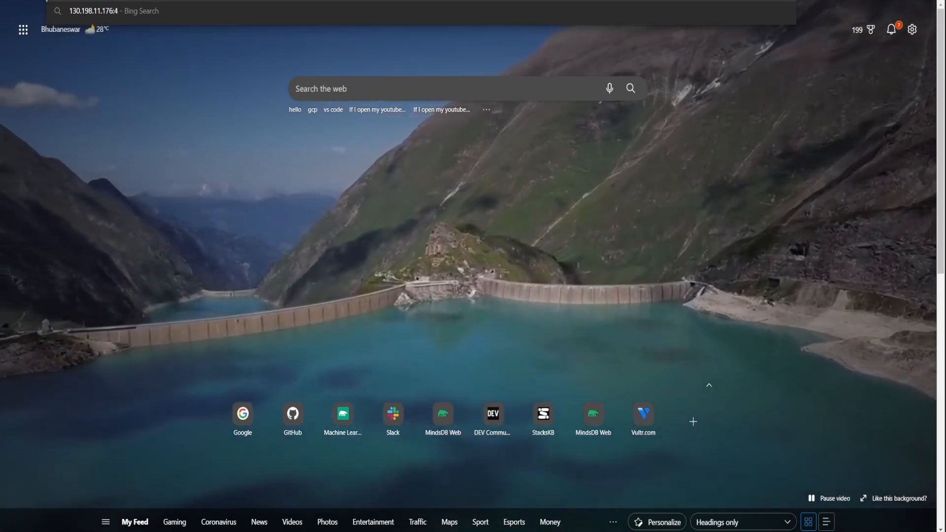
text(7334)
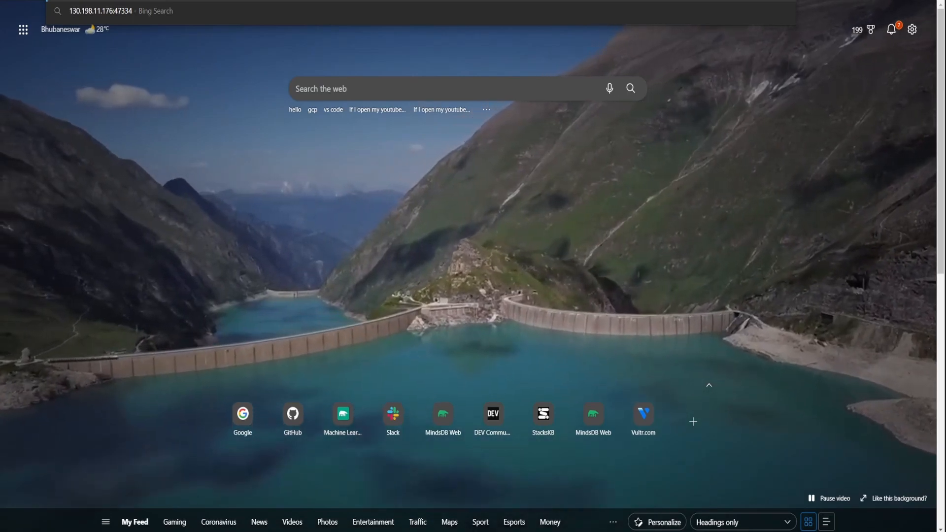
key(Return)
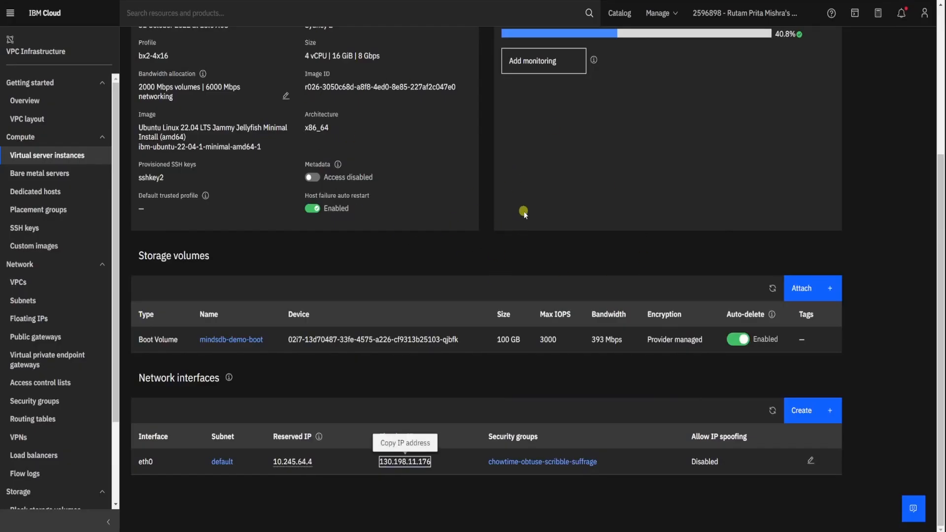
- Add an inbound TCP rule to eth0's security group allowing ports 47334 to 47335 from any source, and dismiss the notifications
click(554, 462)
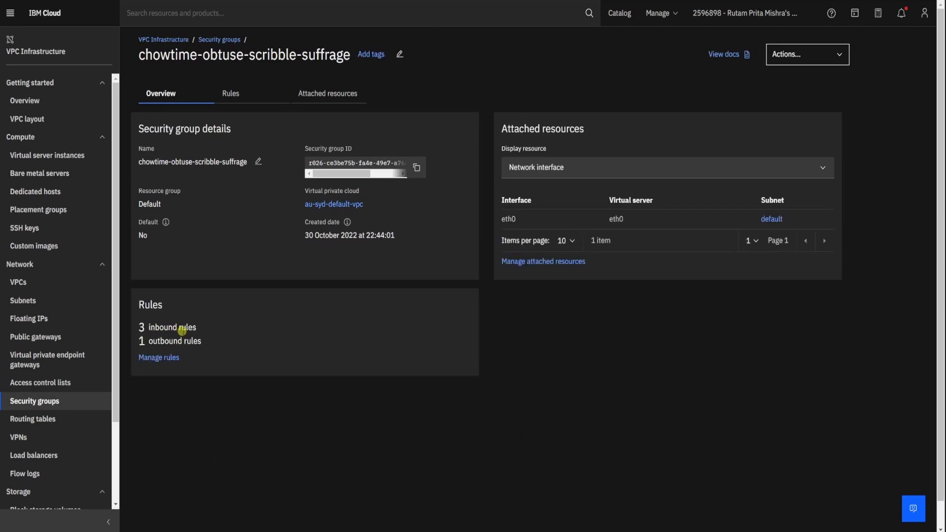
click(161, 359)
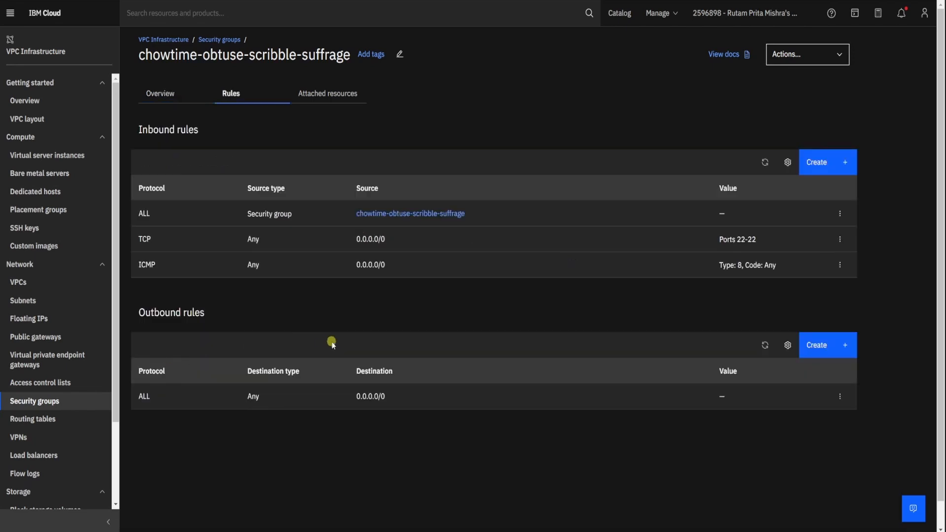
click(819, 165)
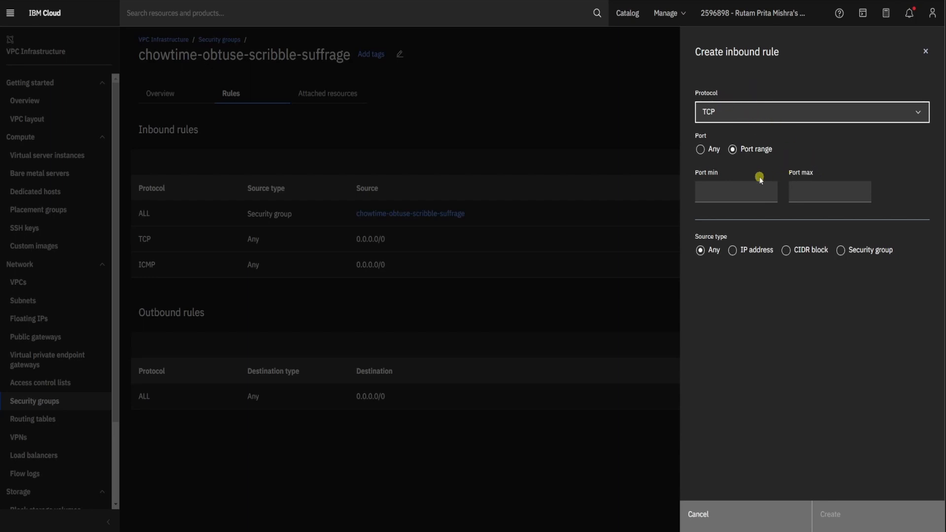
click(715, 193)
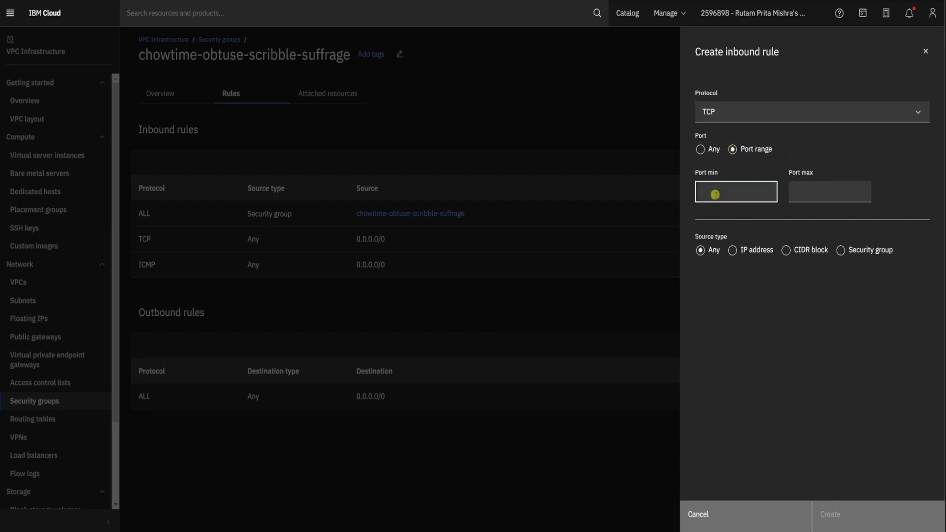
text(47334)
click(818, 193)
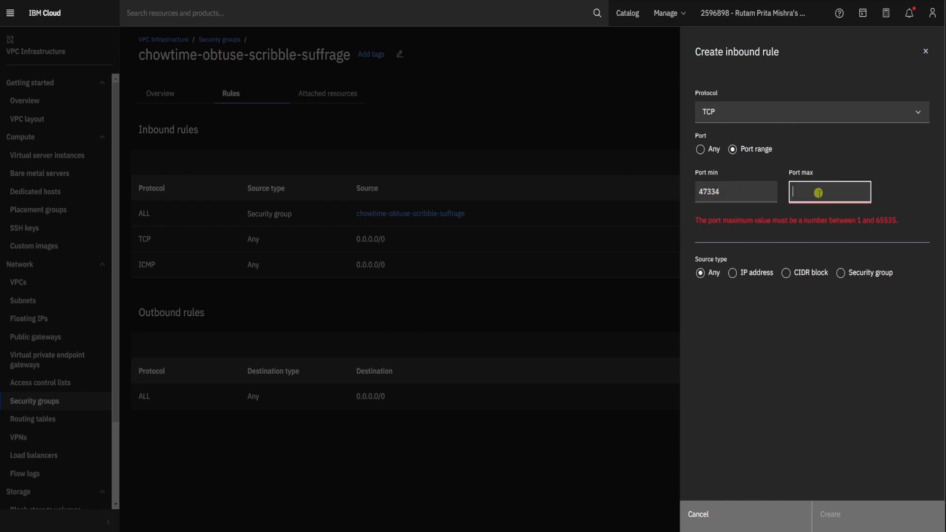
text(4733)
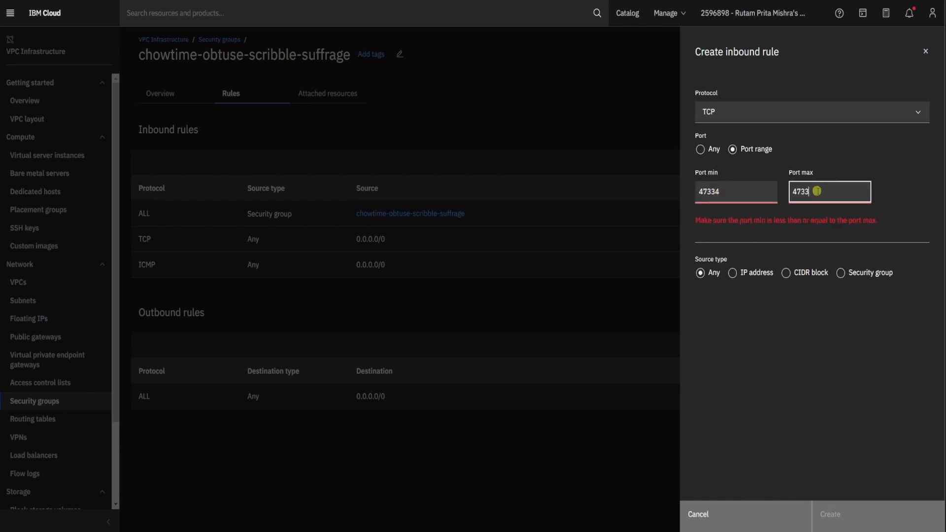
text(5)
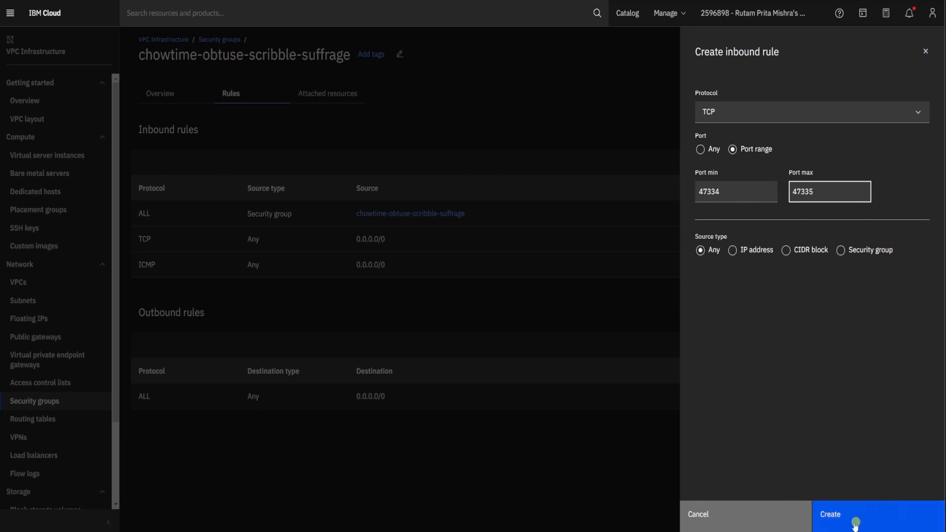
click(837, 517)
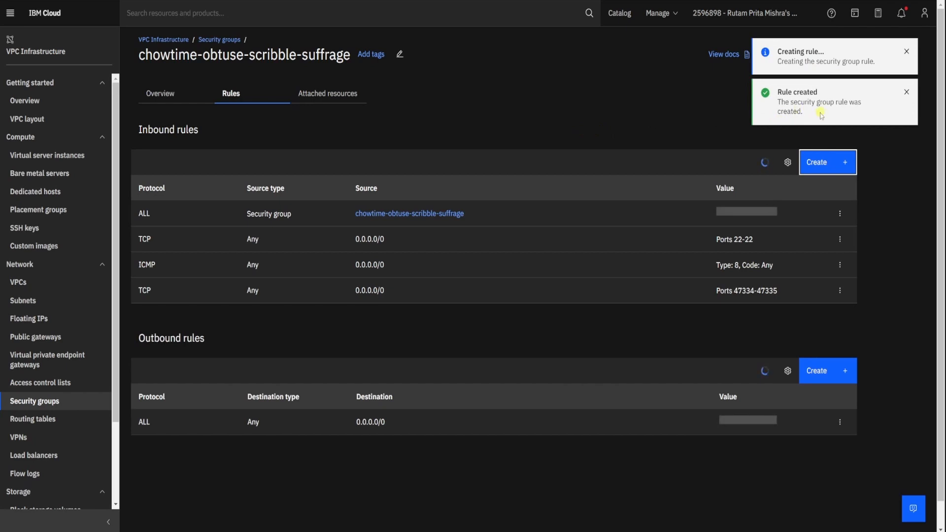
click(907, 94)
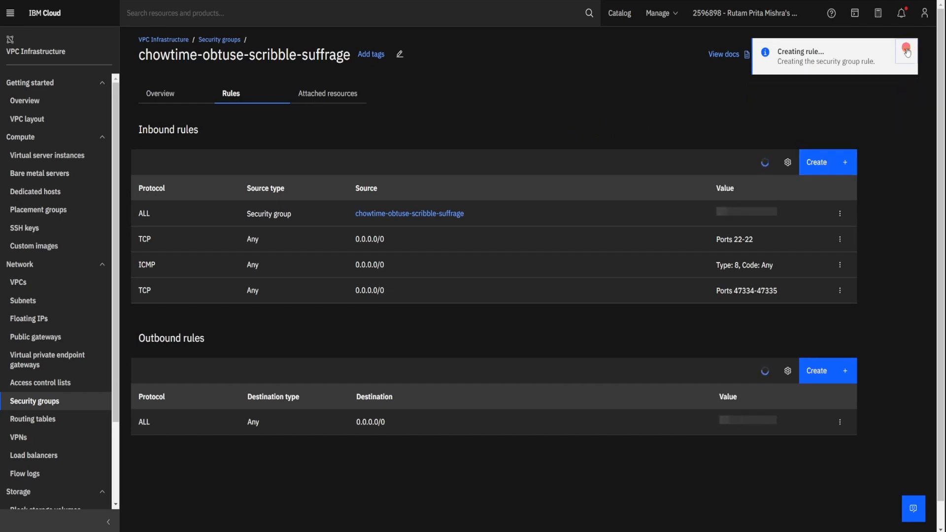
click(906, 51)
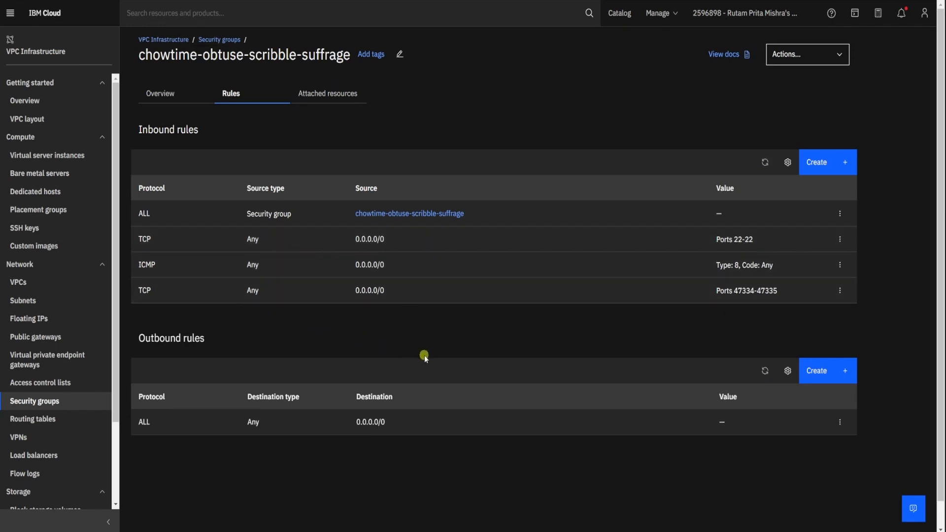
- Return to the mindsdb-demo instance page and copy eth0's floating IP address again
key(alt+Left)
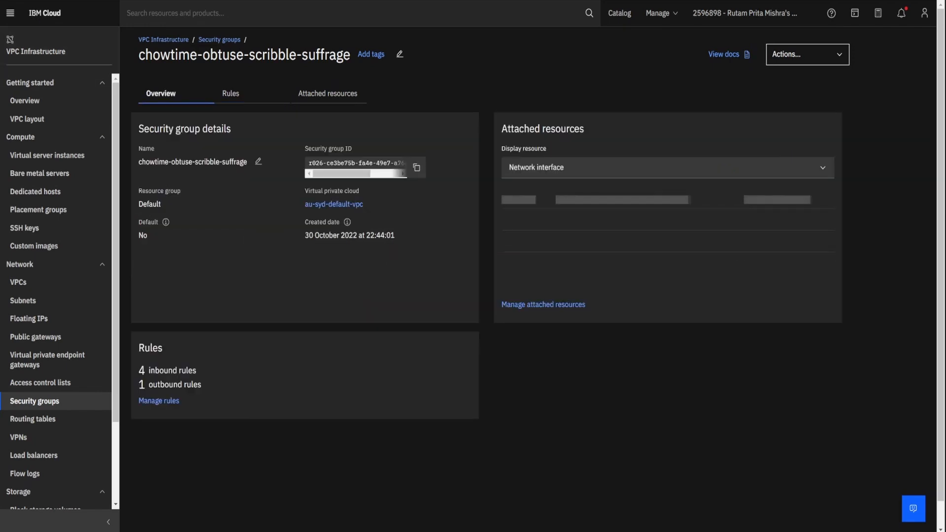
key(alt+Left)
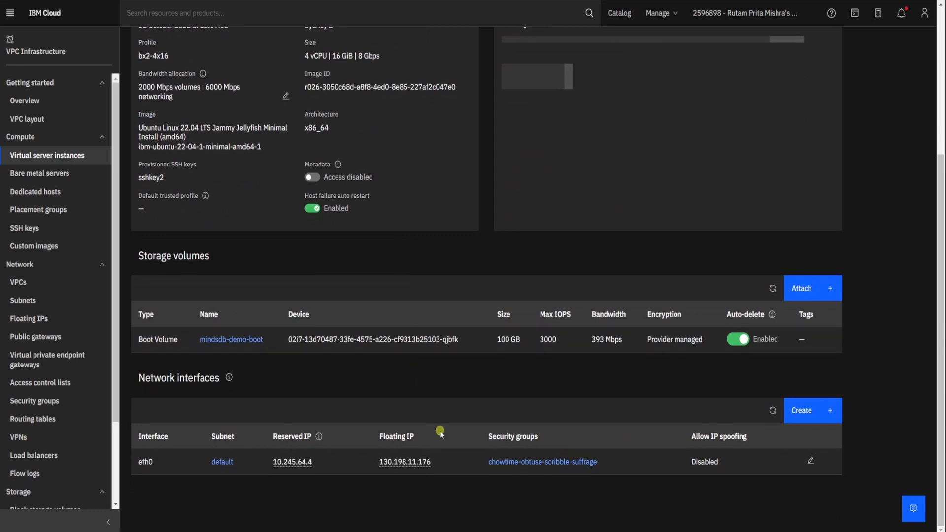
click(424, 463)
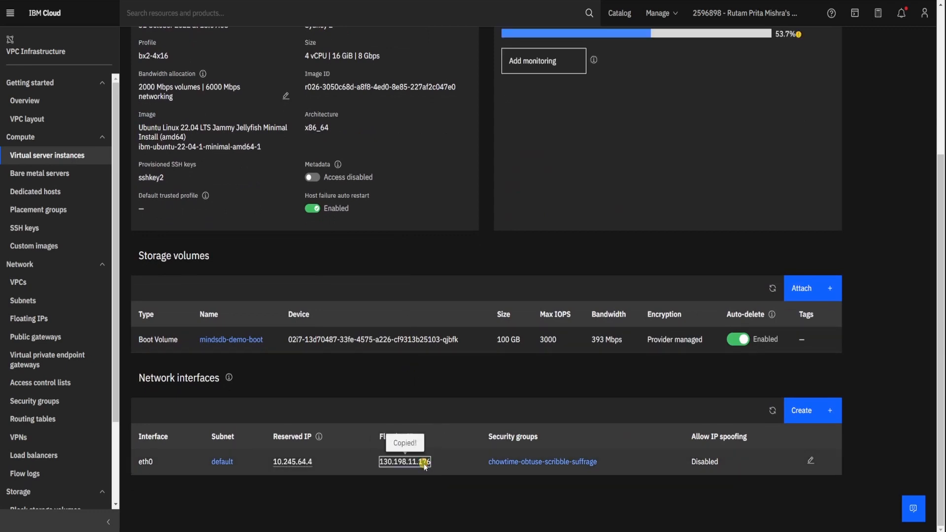
- Open the MindsDB web editor at 130.198.11.176:47334 in a new browser tab
scroll(431, 406, up, 5)
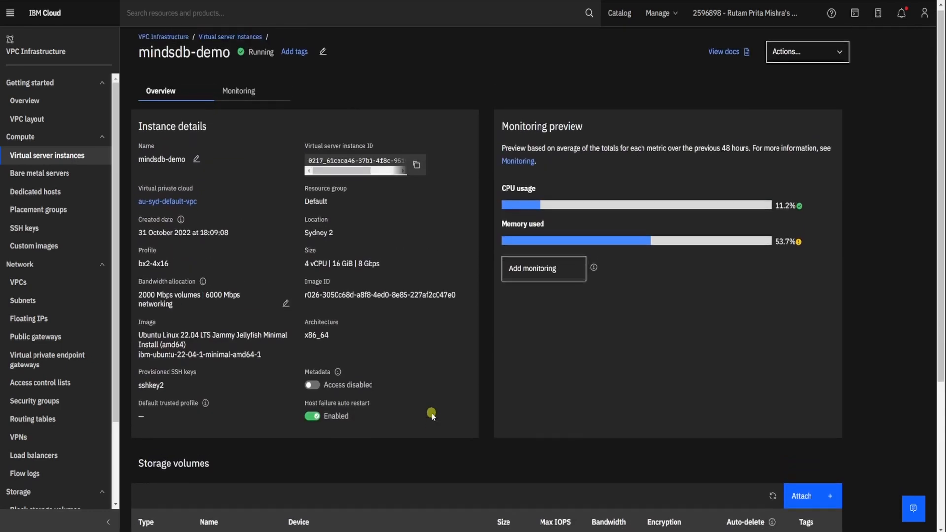
click(289, 55)
key(ctrl+t)
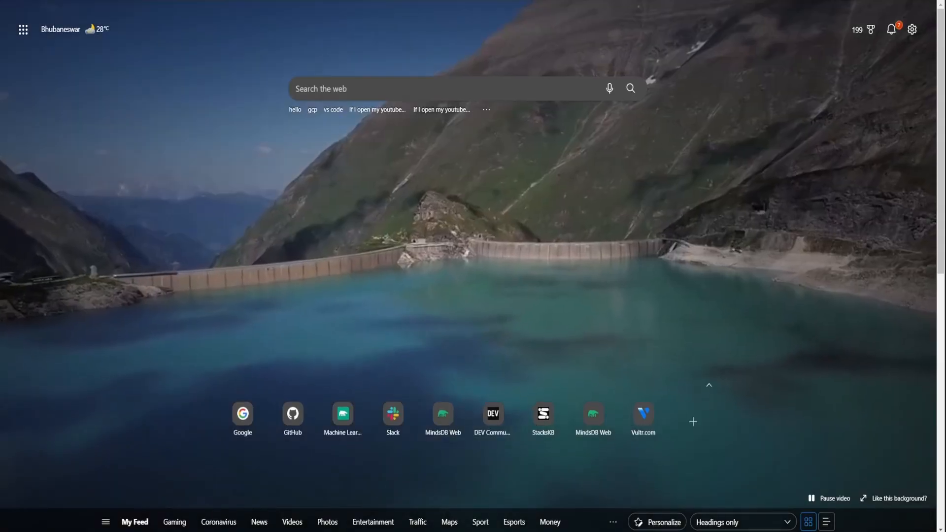
key(ctrl+l)
text(130.198.11.176)
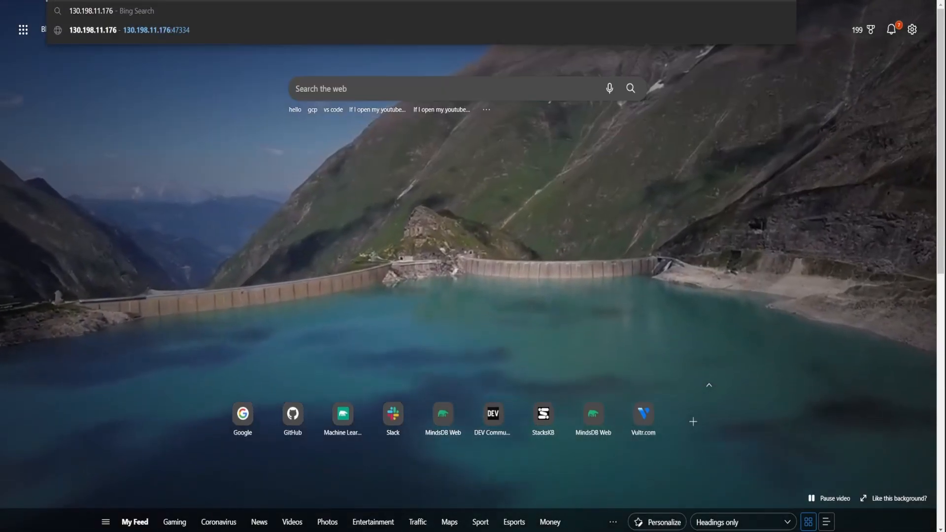
text(:)
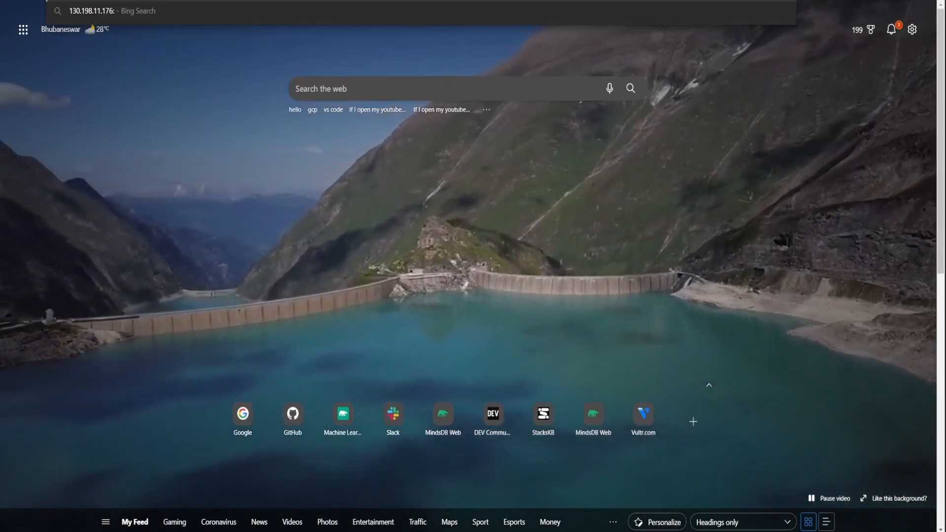
text(47334)
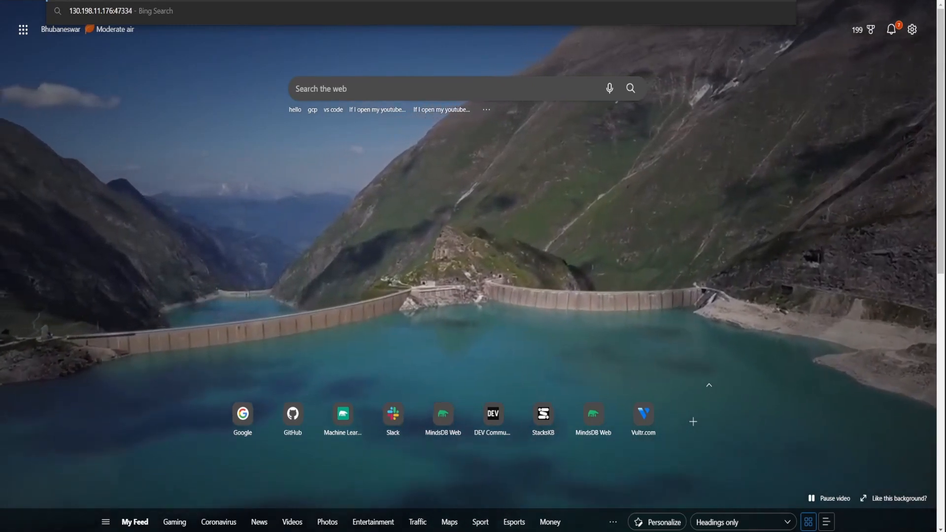
key(Return)
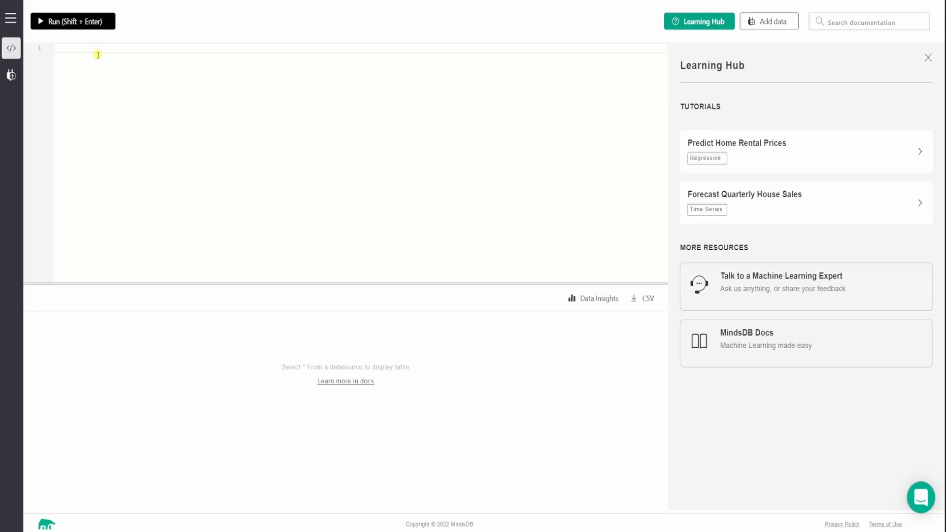
- Write the query "Show Tables;" in the MindsDB editor and run it
text(s)
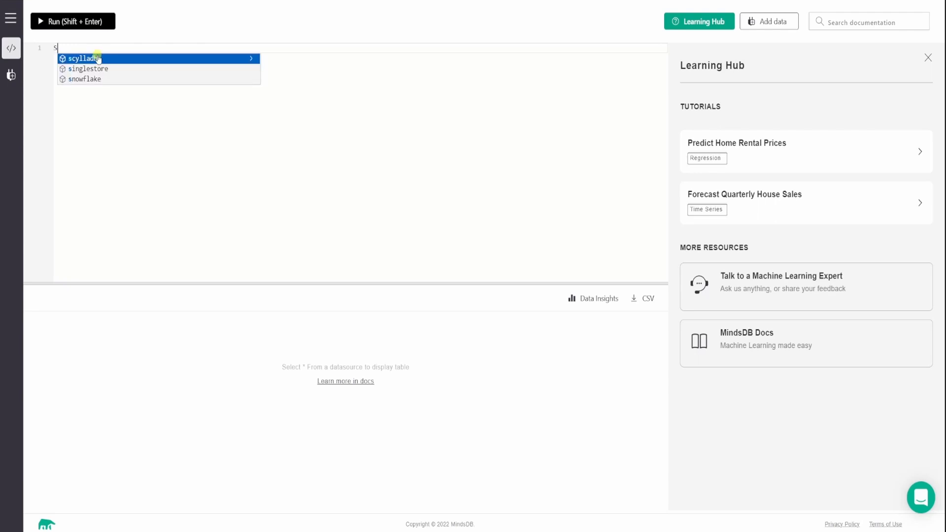
text(how Tables;)
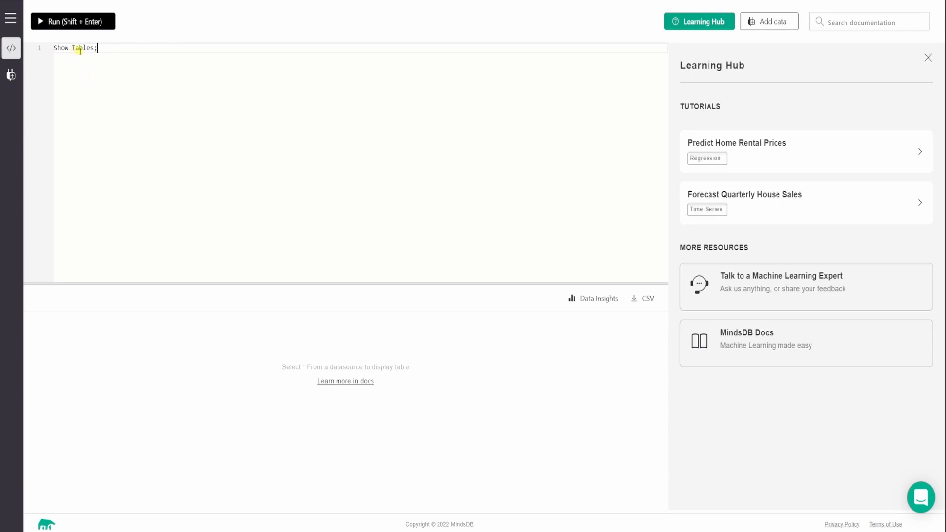
click(75, 22)
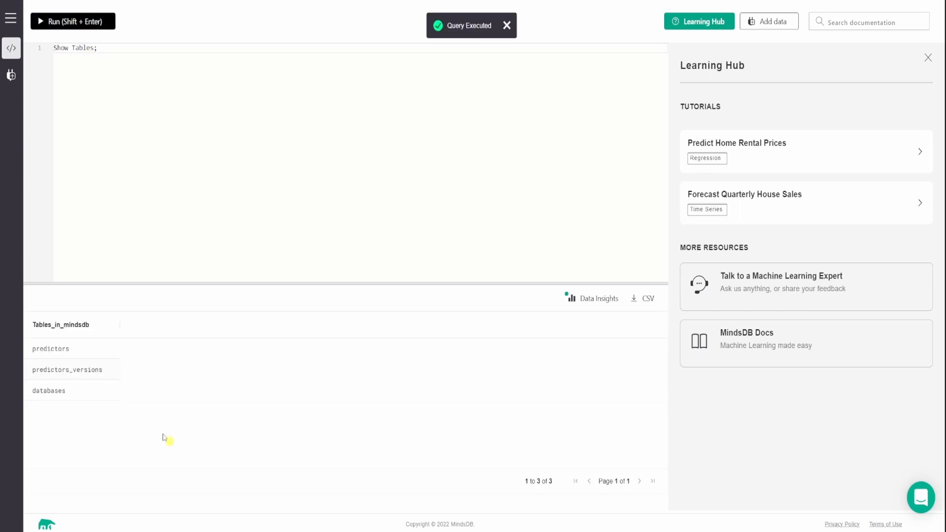